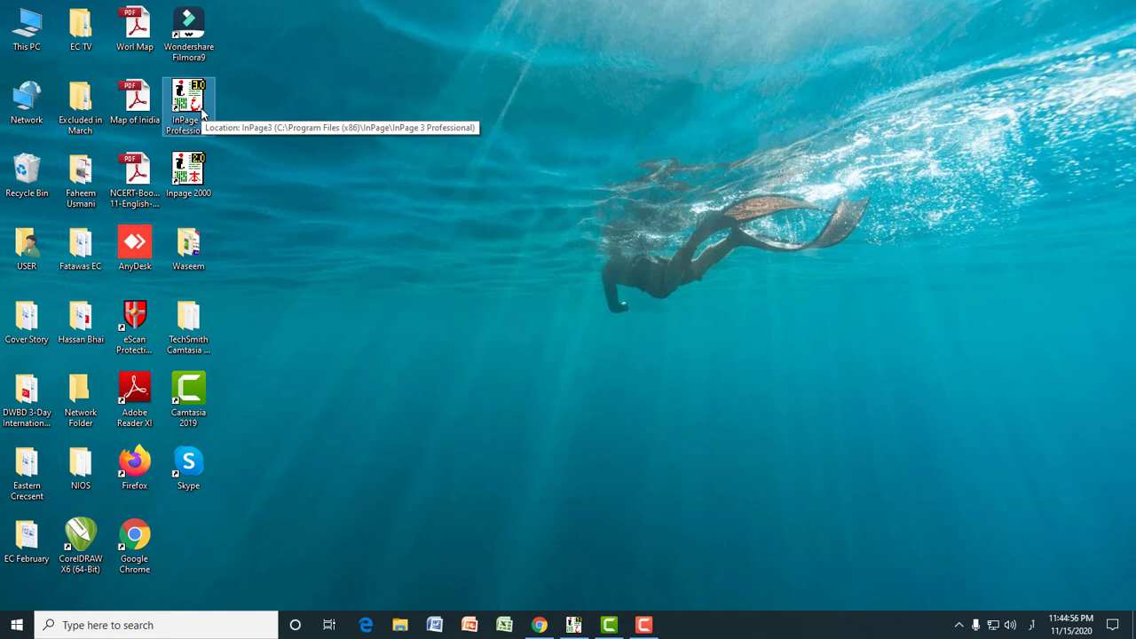
# - Switch to InPage and examine the fonts of the large Urdu heading and the body paragraph beneath it
pyautogui.click(573, 624)
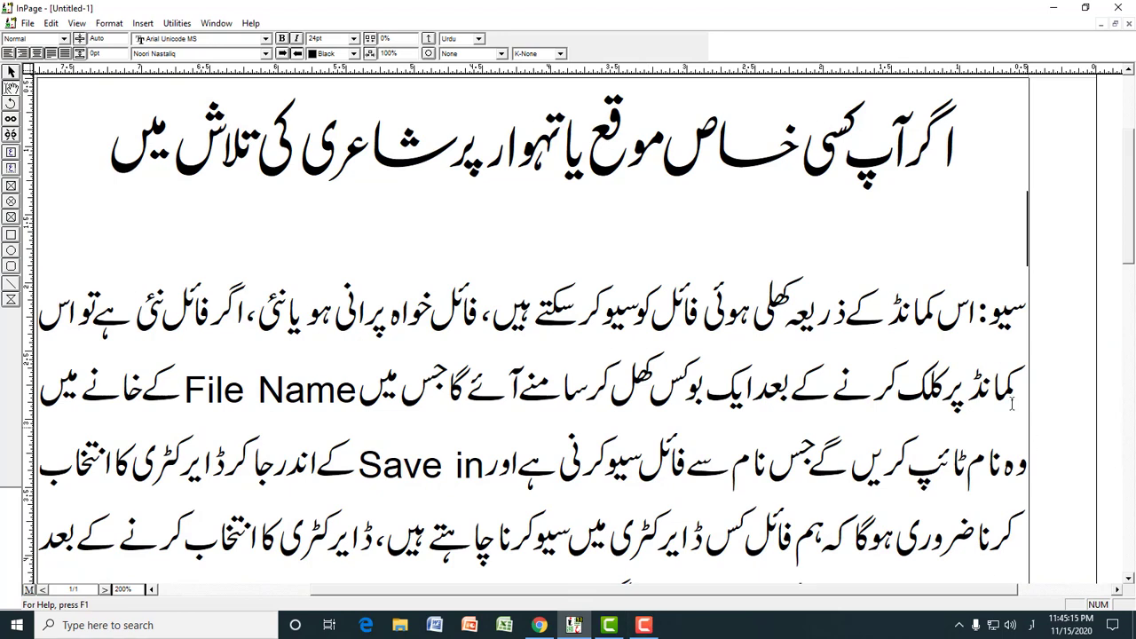
pyautogui.moveTo(974, 133); pyautogui.dragTo(54, 169)
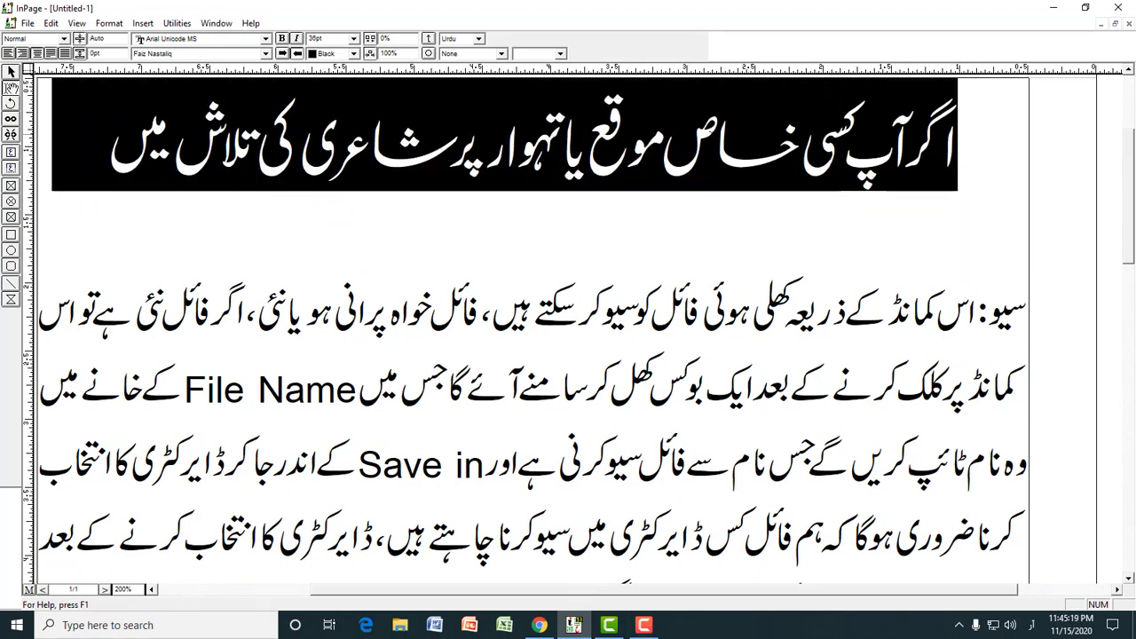
pyautogui.click(658, 133)
pyautogui.moveTo(1027, 306); pyautogui.dragTo(108, 164)
pyautogui.click(948, 171)
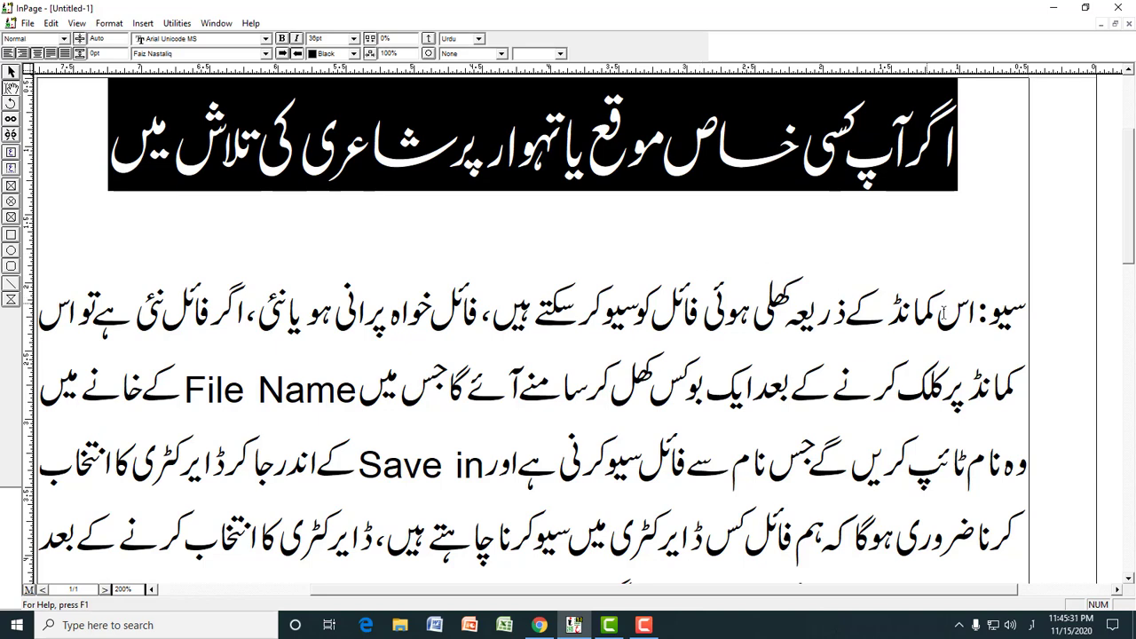
pyautogui.moveTo(1025, 311); pyautogui.dragTo(684, 306)
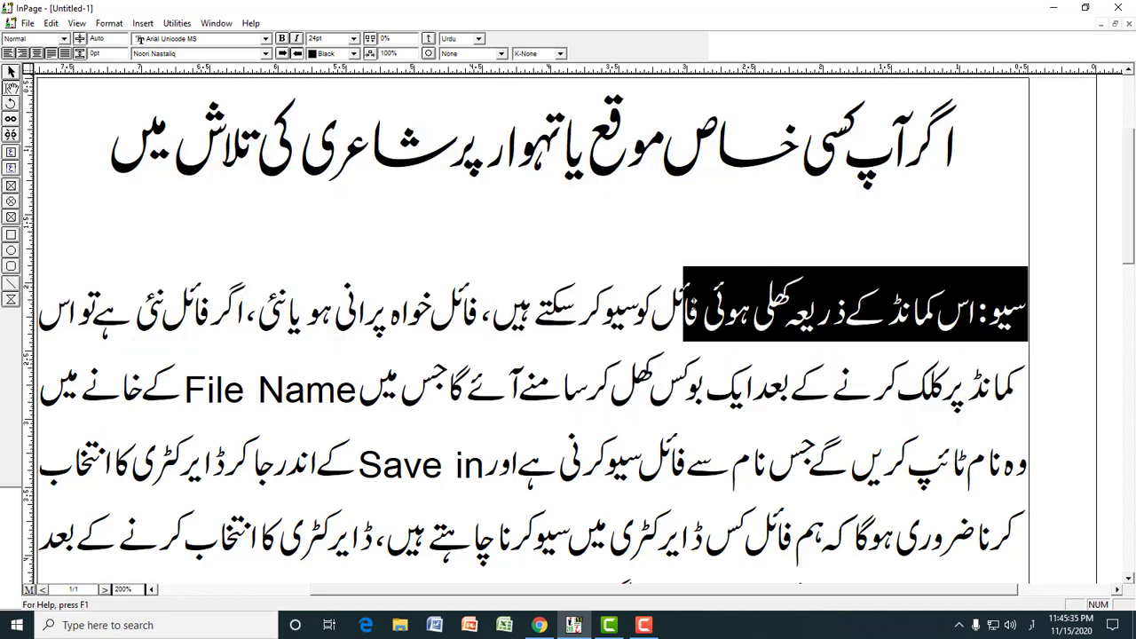
pyautogui.click(723, 306)
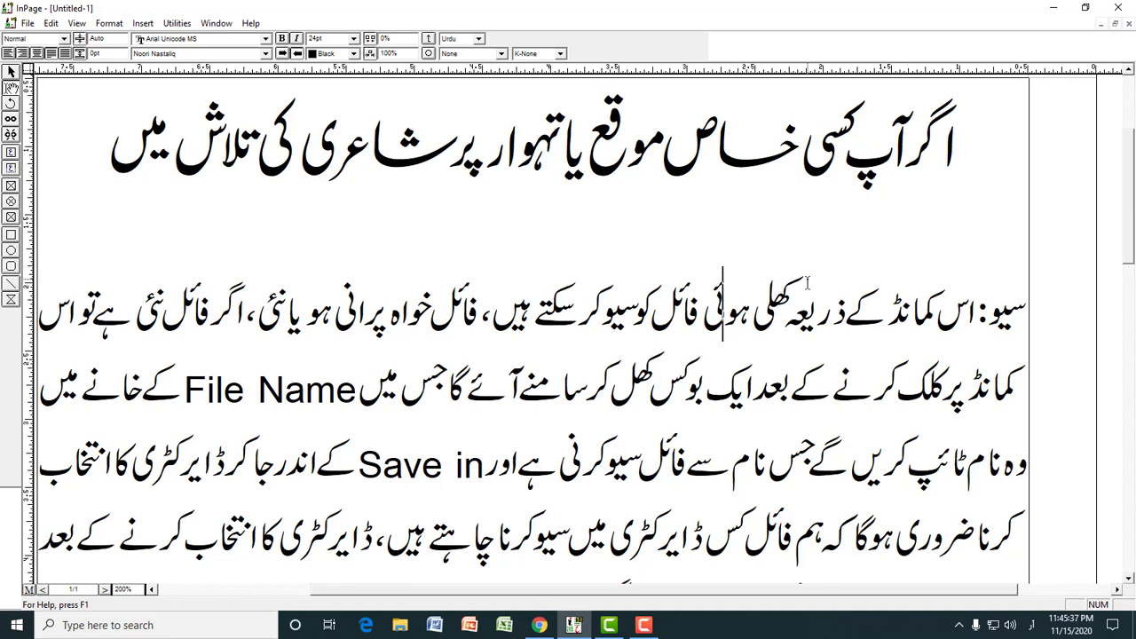
pyautogui.click(968, 160)
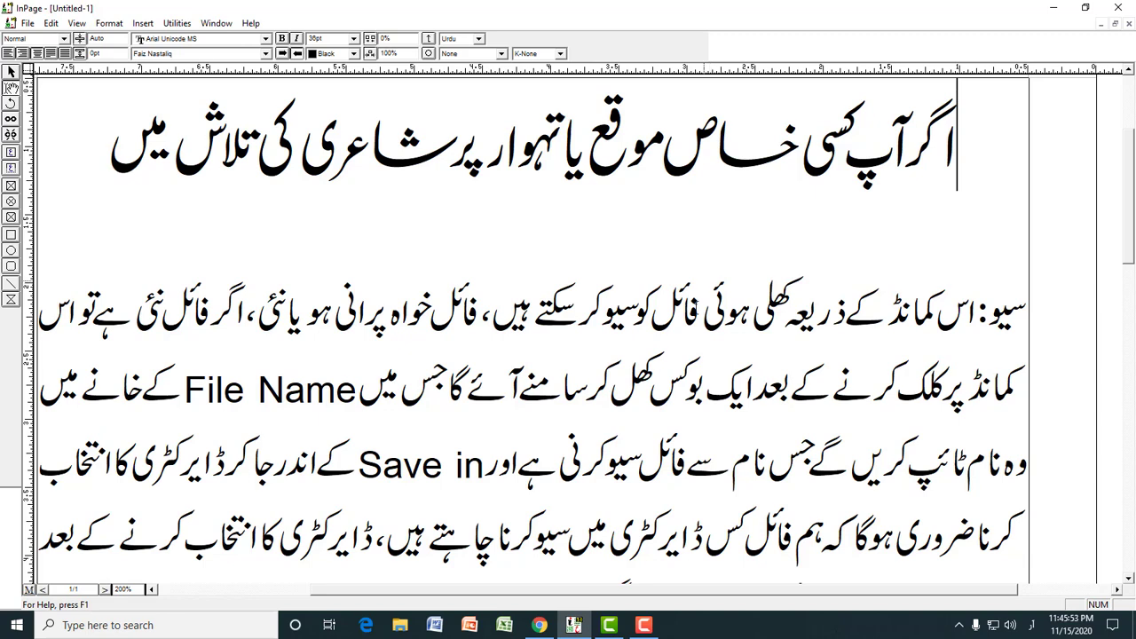
# - Switch to Chrome and copy the line "شاعری کی سیکڑوں خوبصورت تصویریں شیئر کیجیے" from the Rekhta couplets page
pyautogui.click(540, 625)
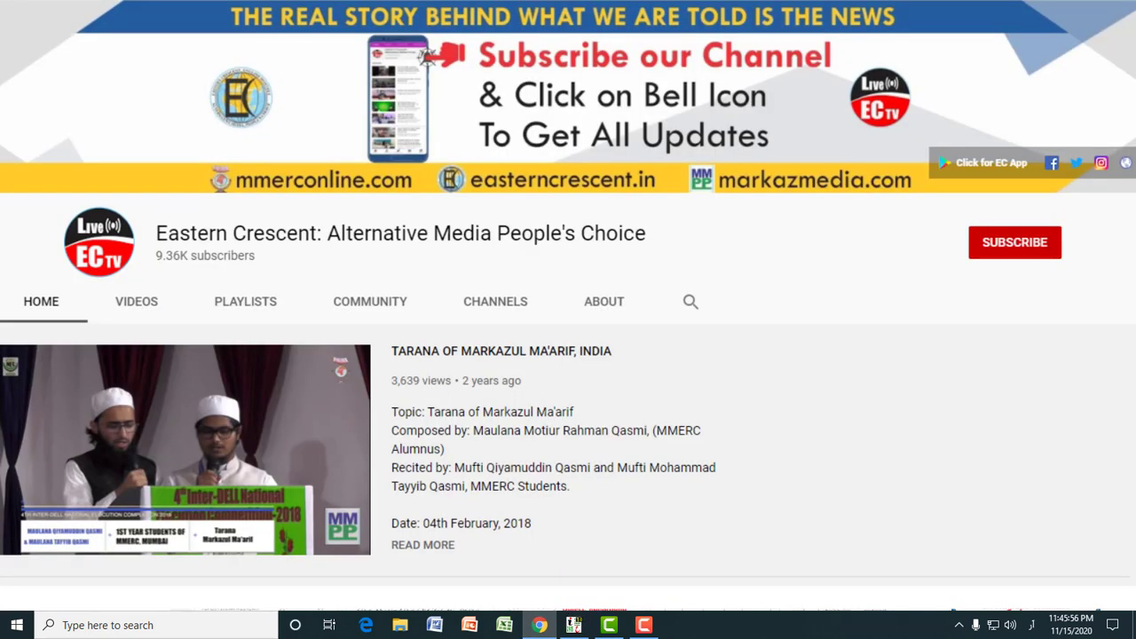
pyautogui.click(264, 10)
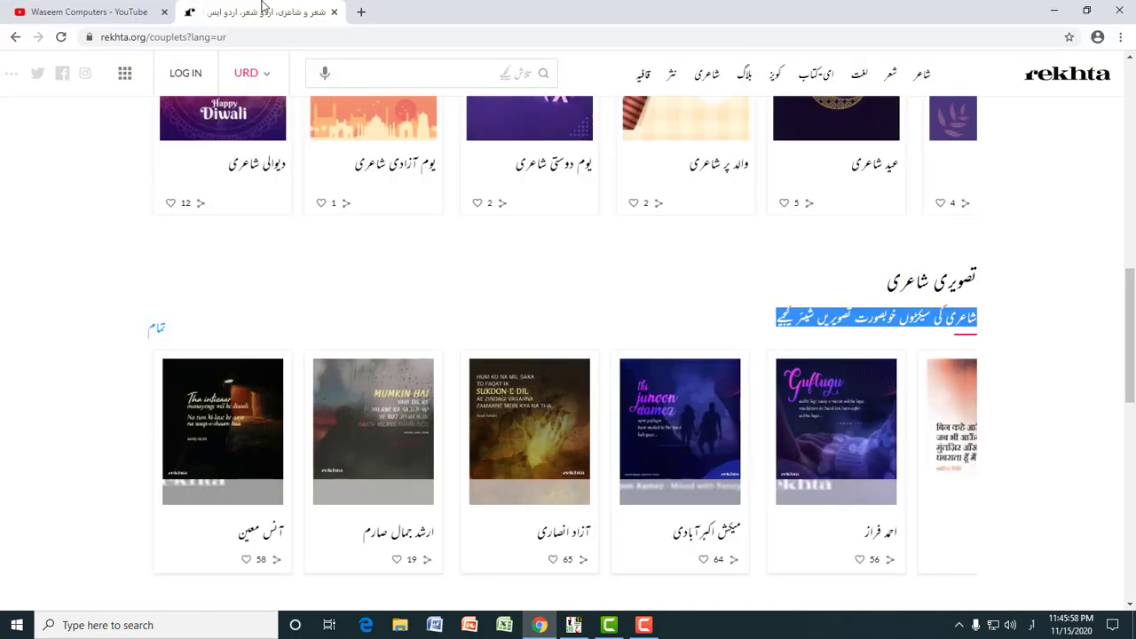
pyautogui.moveTo(1131, 292)
pyautogui.mouseDown()
pyautogui.moveTo(1133, 108)
pyautogui.moveTo(1116, 413)
pyautogui.moveTo(1121, 291)
pyautogui.mouseUp()
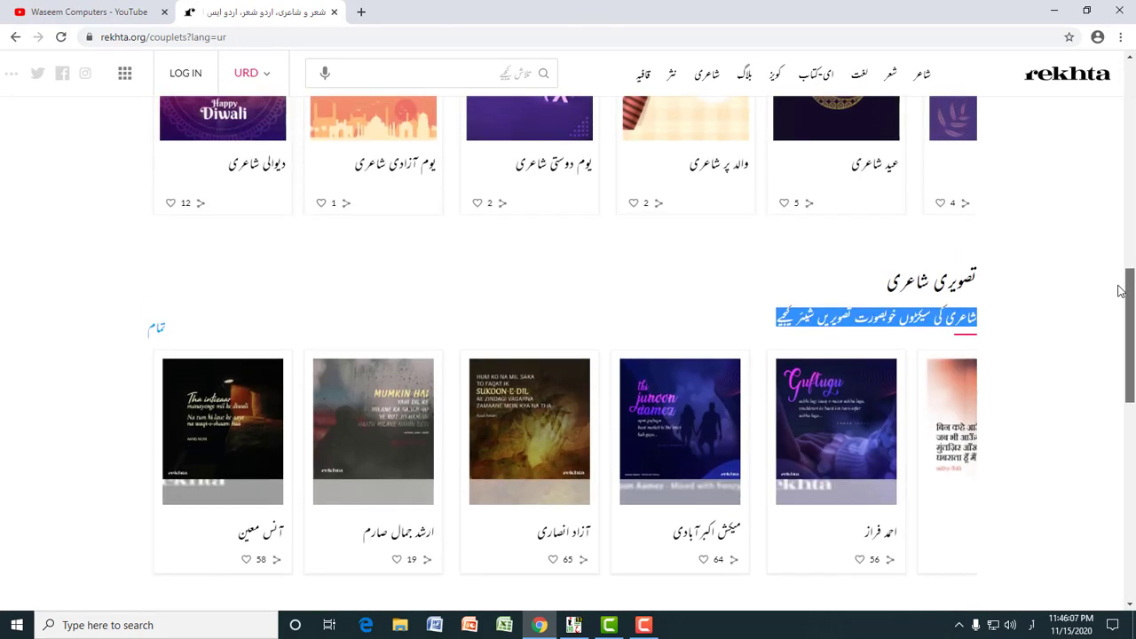
pyautogui.click(976, 313)
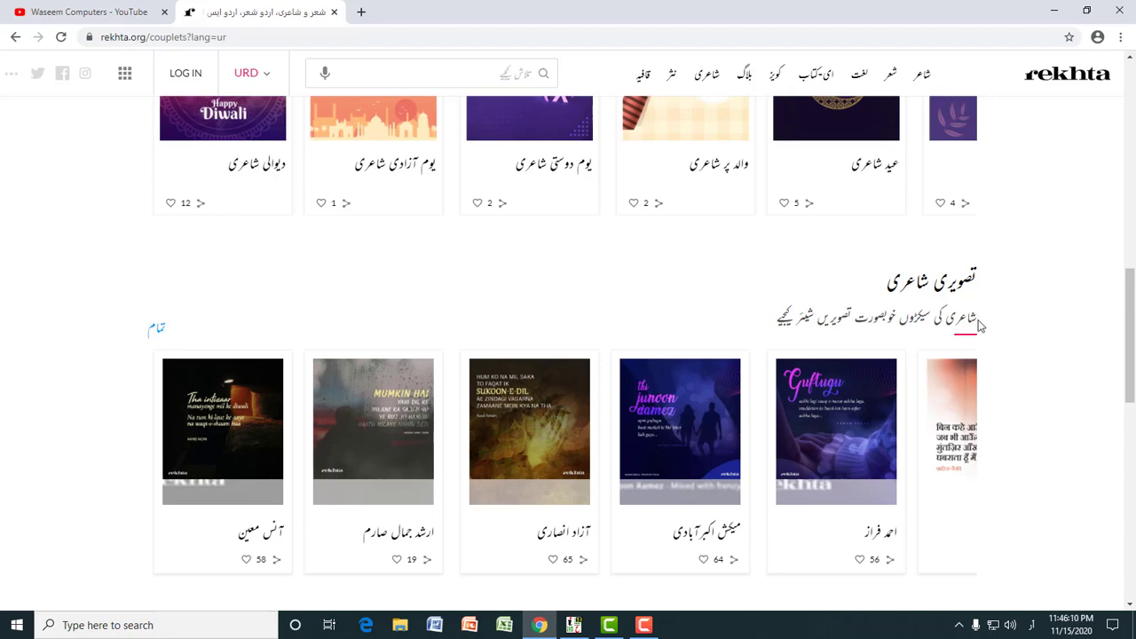
pyautogui.moveTo(977, 319); pyautogui.dragTo(778, 319)
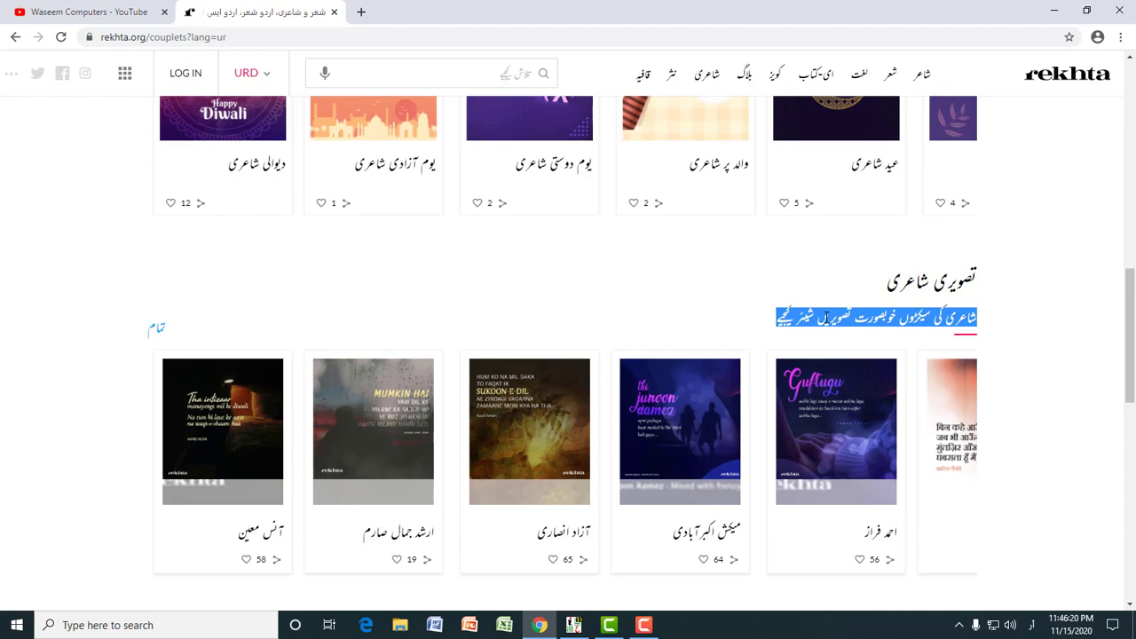
pyautogui.rightClick(785, 317)
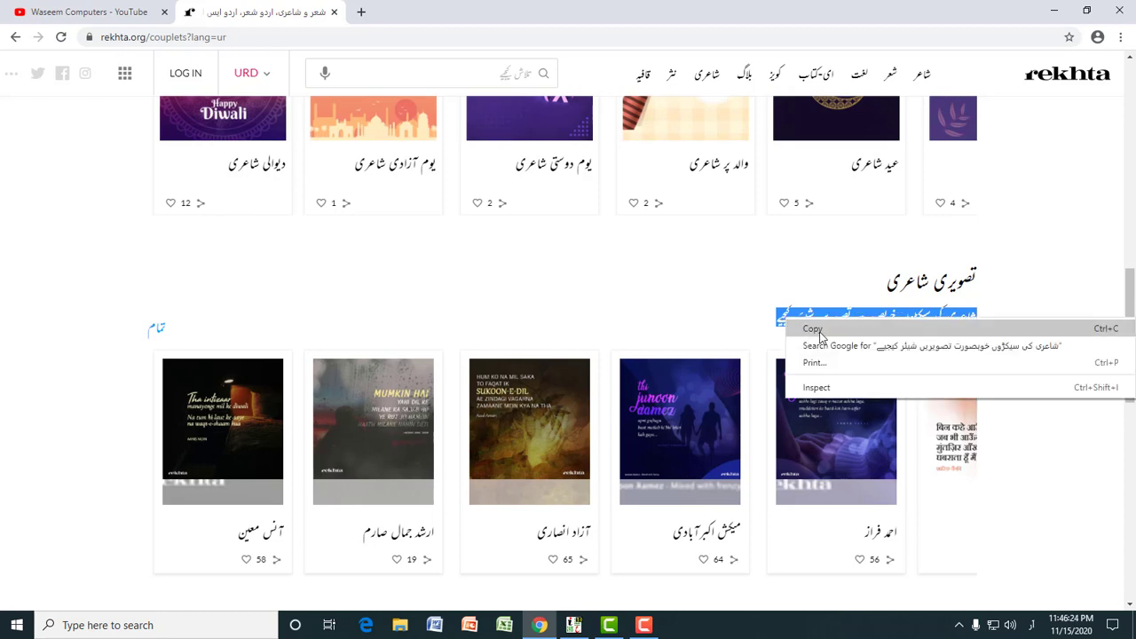
pyautogui.click(822, 331)
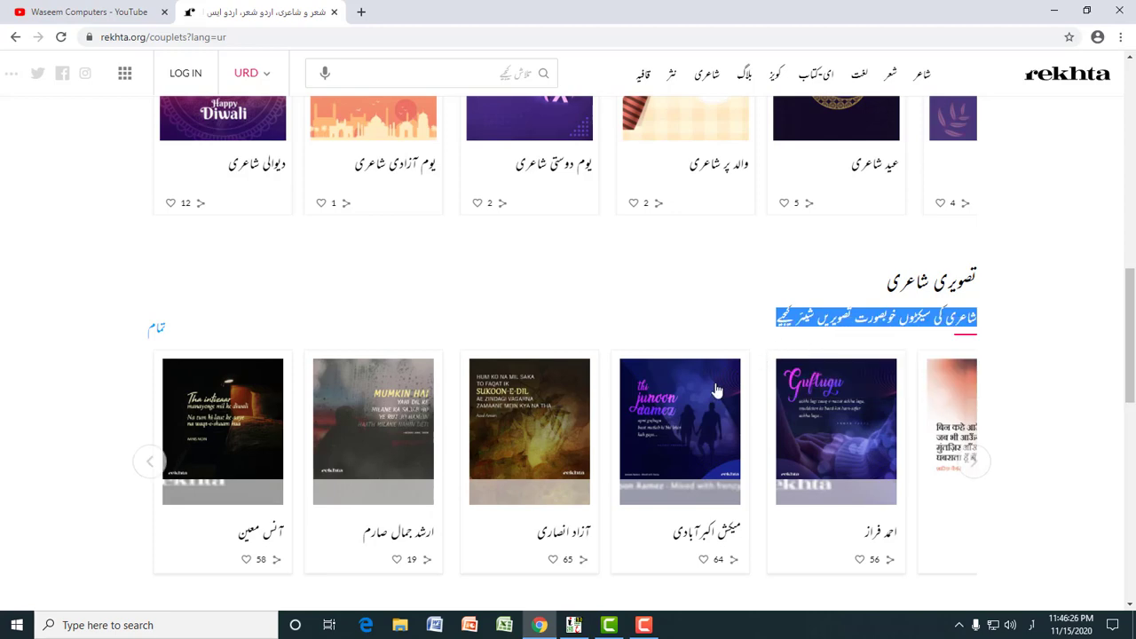
# - Return to InPage and paste the copied Urdu line two lines below the heading
pyautogui.click(573, 625)
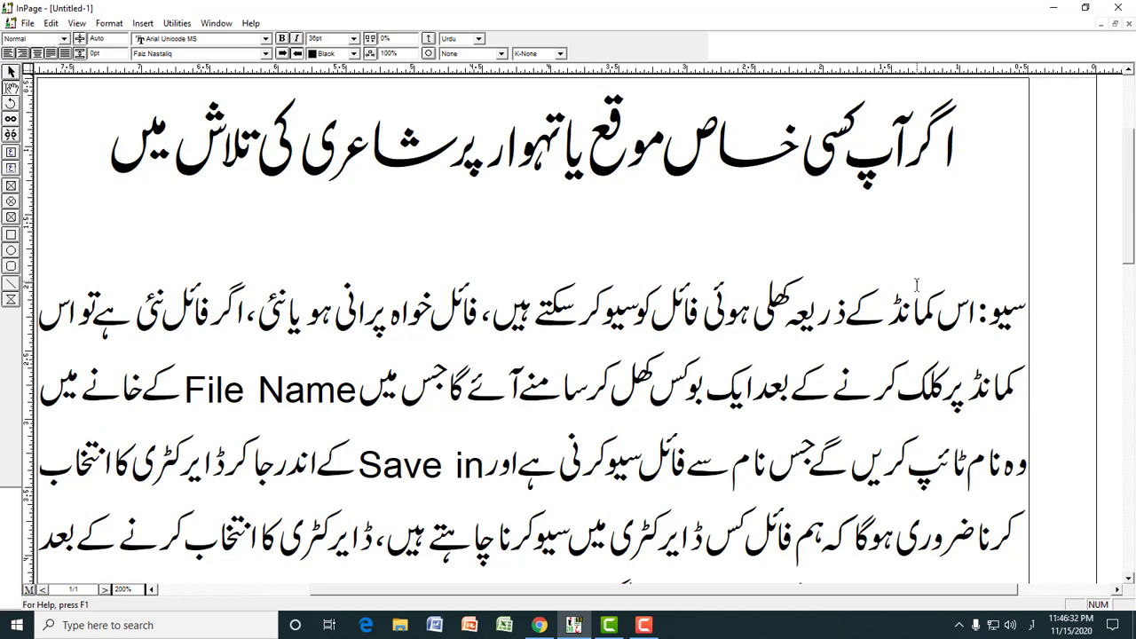
pyautogui.press('End')
pyautogui.press('Return')
pyautogui.press('Return')
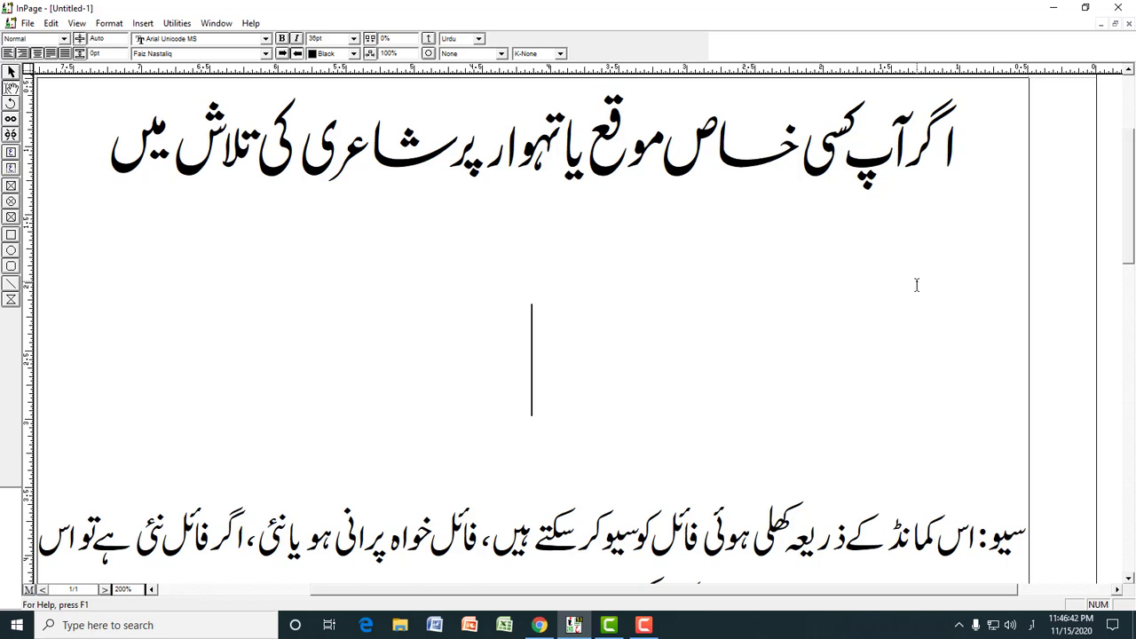
pyautogui.hotkey('ctrl', 'v')
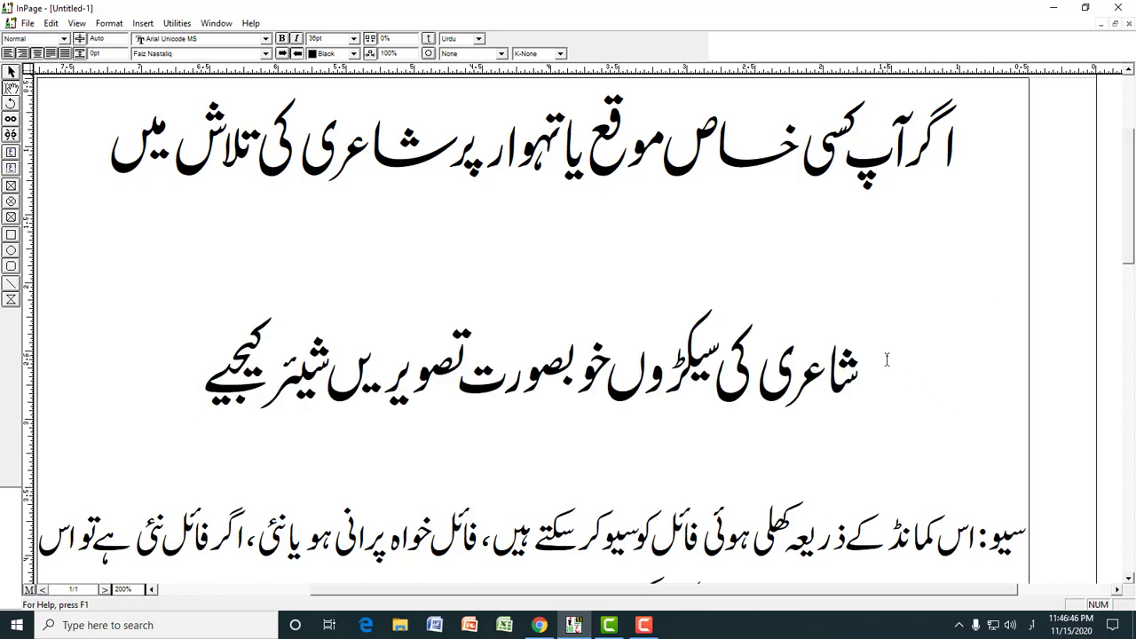
# - Change the pasted Urdu line's font to Noori Nastaliq
pyautogui.moveTo(887, 359); pyautogui.dragTo(204, 360)
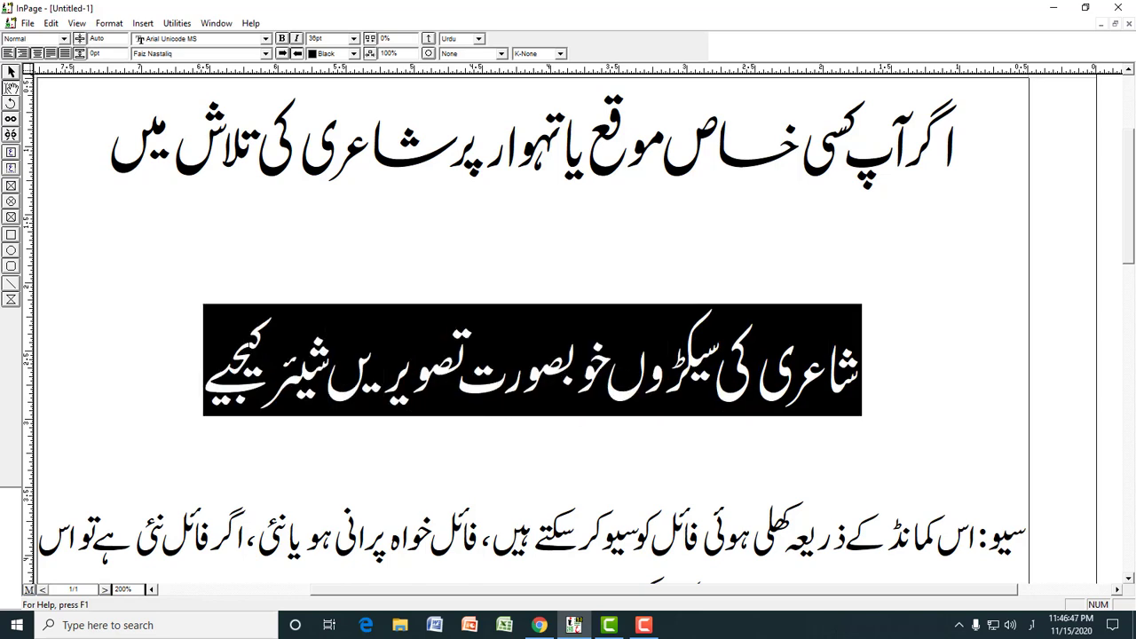
pyautogui.click(152, 53)
pyautogui.scroll(1, 258, 104)
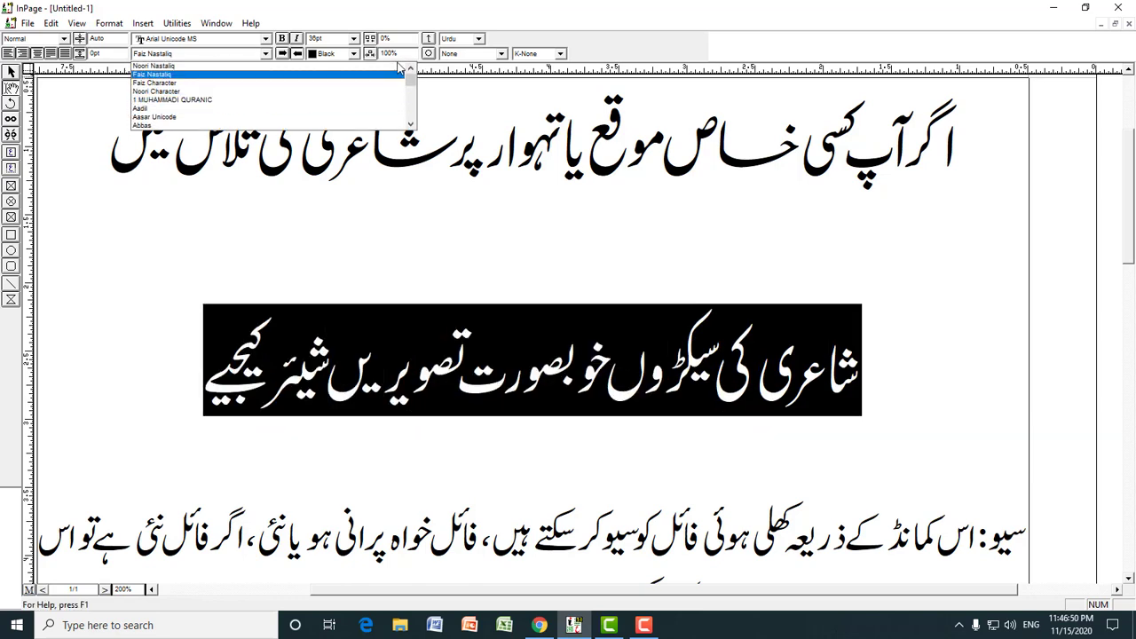
pyautogui.click(180, 67)
pyautogui.click(457, 355)
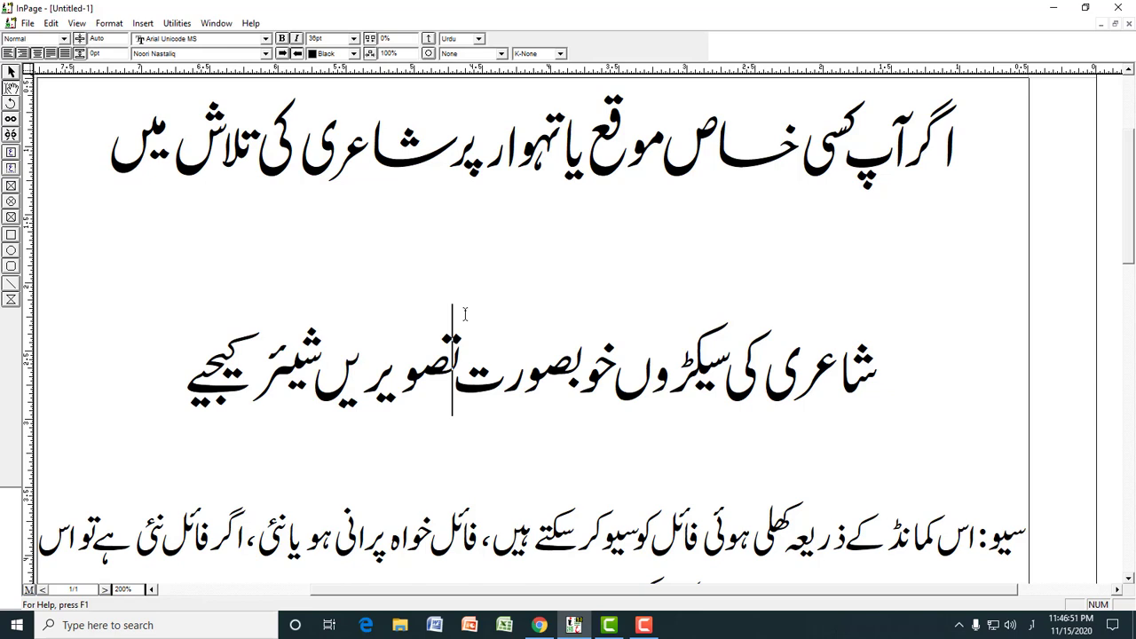
# - Compare the lettering of the pasted line with the heading above and the body paragraph below
pyautogui.click(843, 372)
pyautogui.click(832, 528)
pyautogui.click(876, 378)
pyautogui.click(845, 510)
pyautogui.click(888, 376)
pyautogui.click(849, 535)
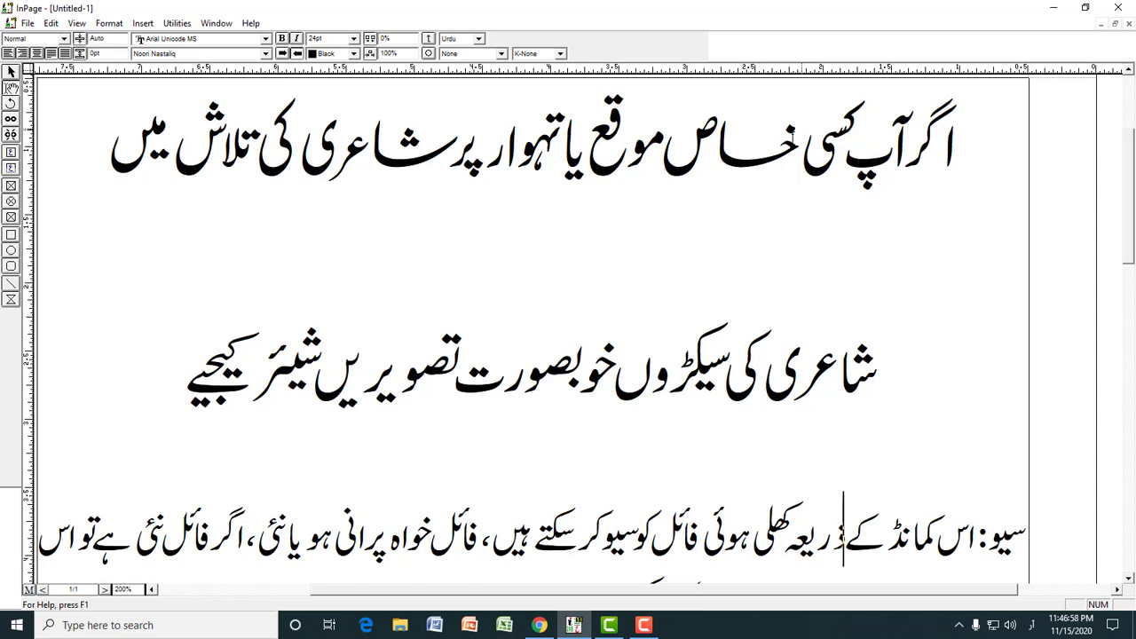
pyautogui.click(775, 126)
pyautogui.moveTo(936, 129); pyautogui.dragTo(53, 133)
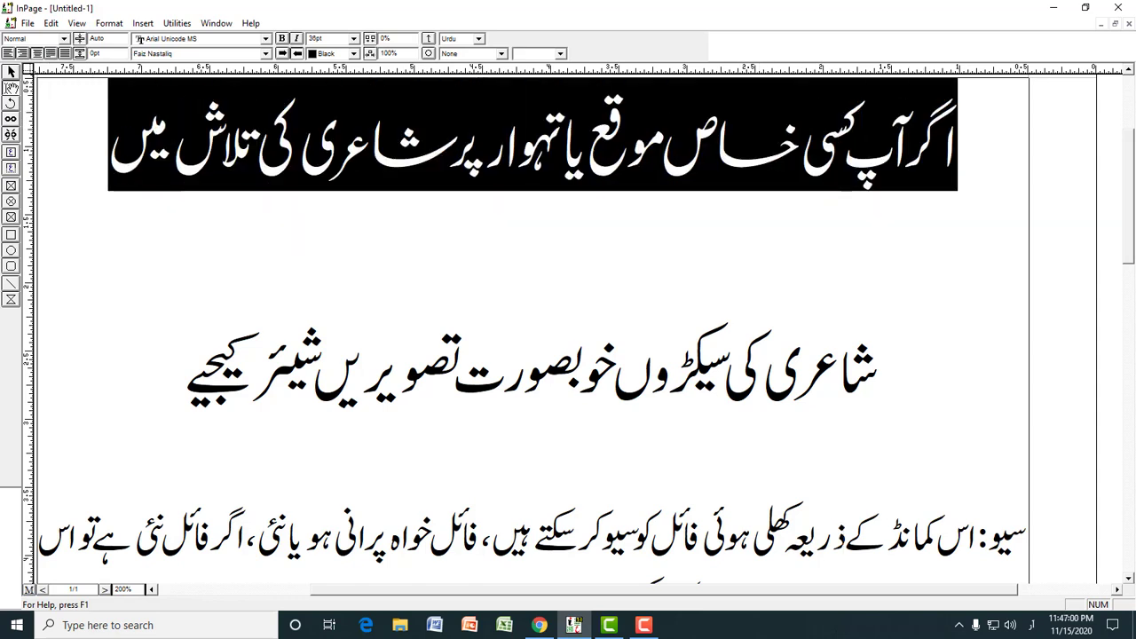
pyautogui.click(579, 359)
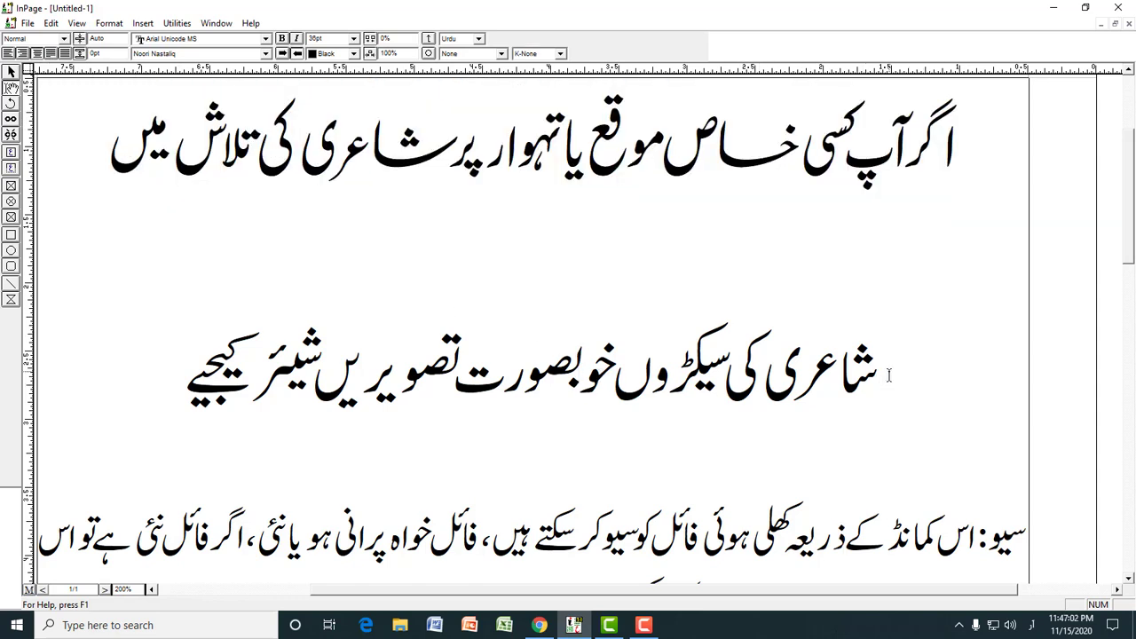
# - Try the Faiz Nastaliq font on the whole pasted line and undo the font change
pyautogui.moveTo(883, 373); pyautogui.dragTo(185, 373)
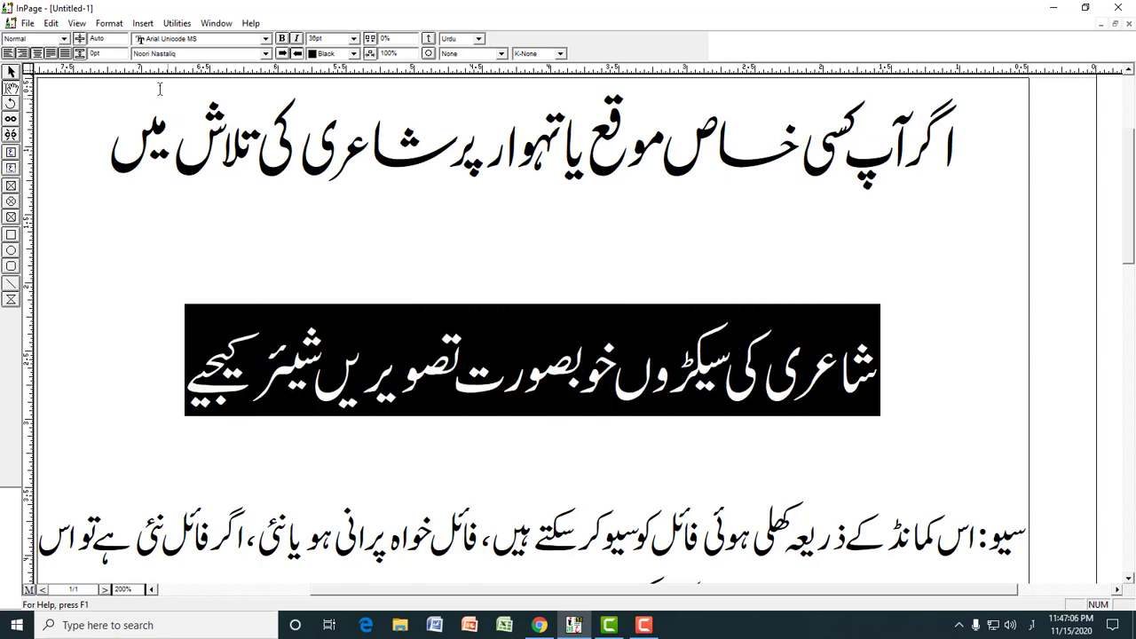
pyautogui.click(265, 54)
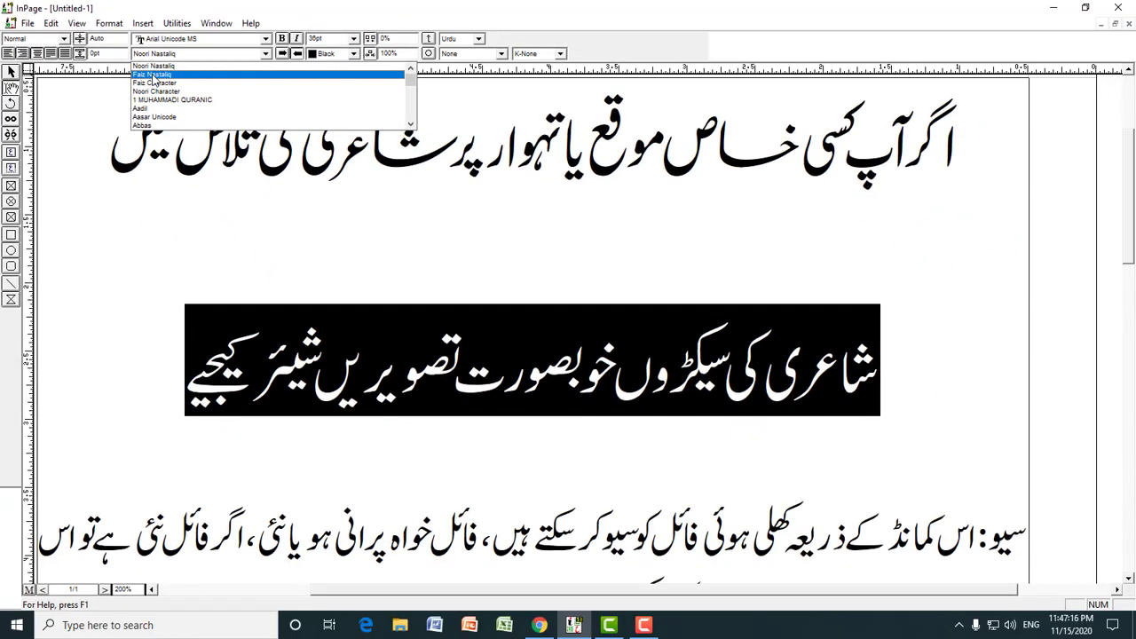
pyautogui.click(154, 77)
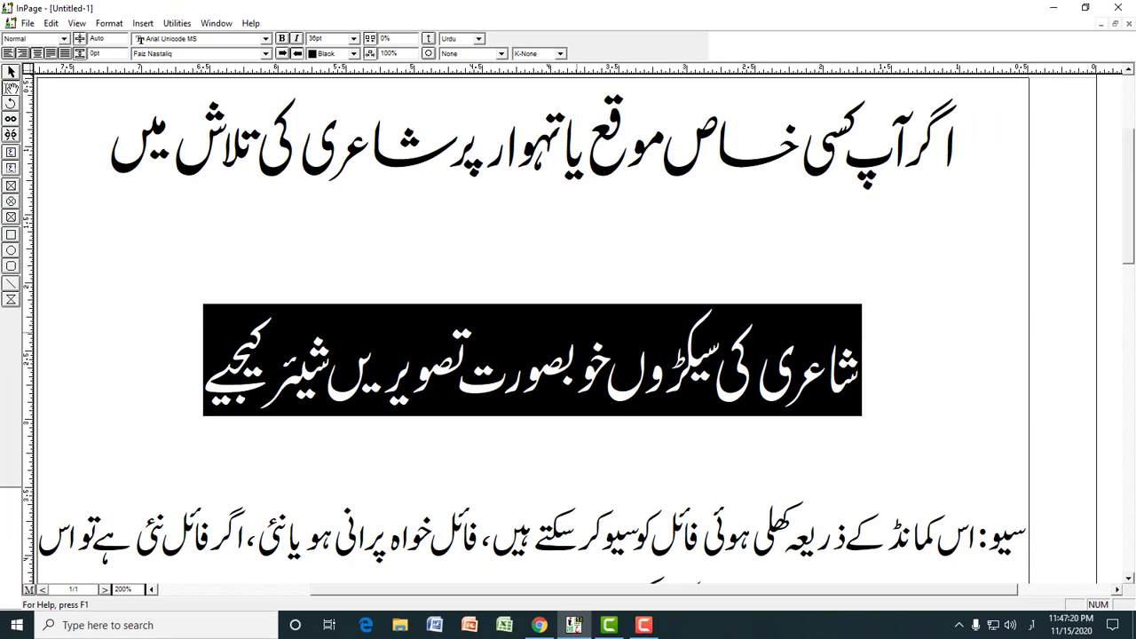
pyautogui.hotkey('ctrl', 'z')
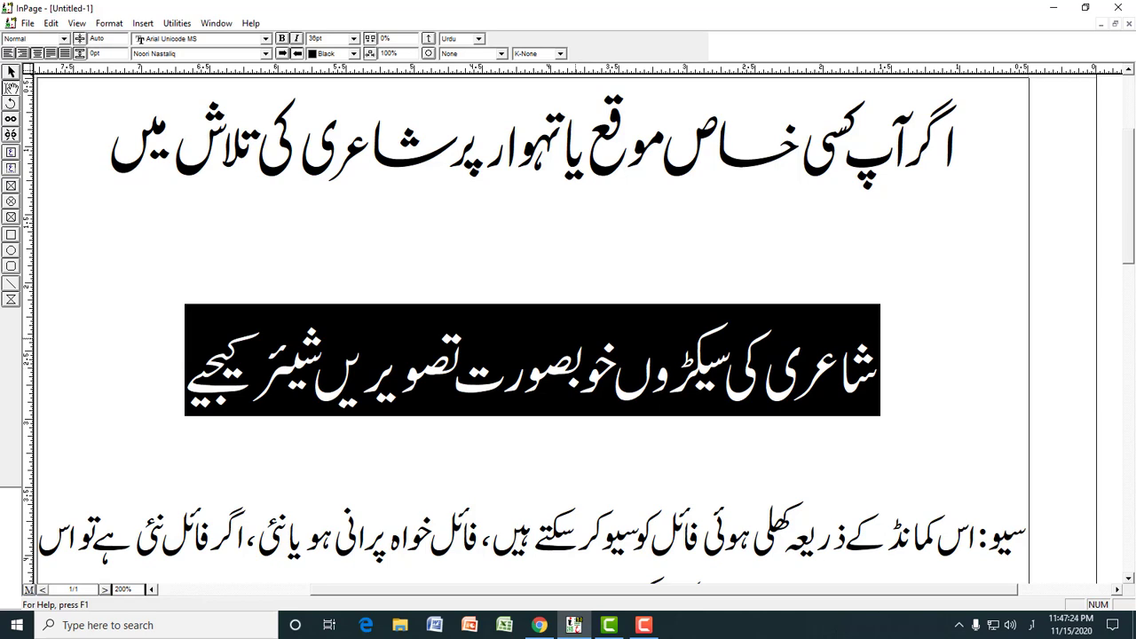
# - Set the font of the selected pasted line to Faiz Nastaliq
pyautogui.click(193, 53)
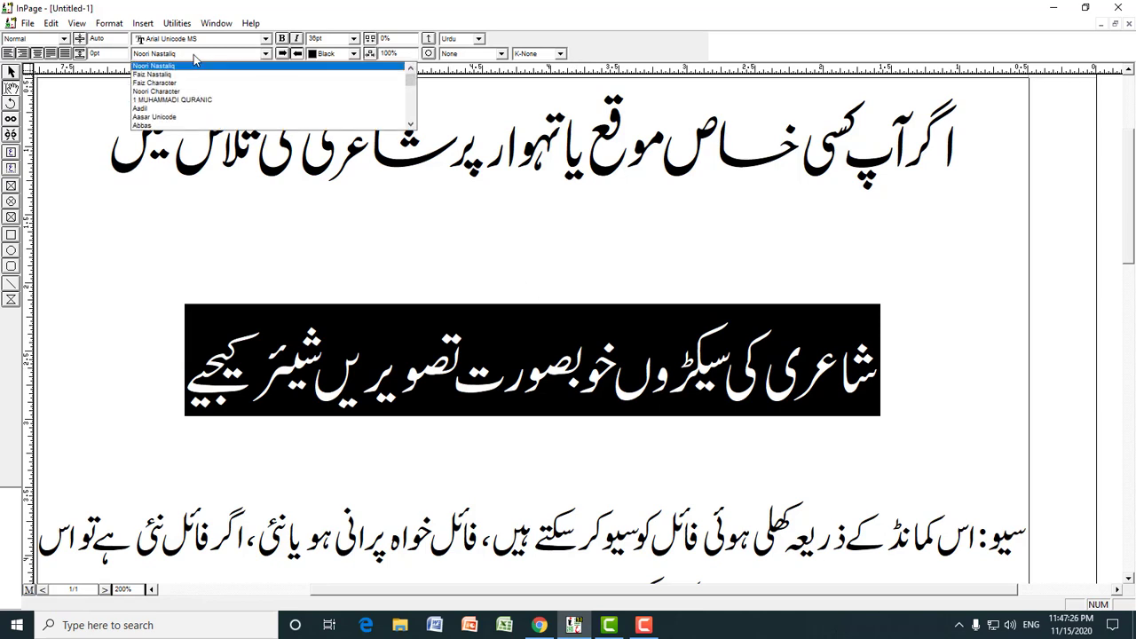
pyautogui.click(184, 76)
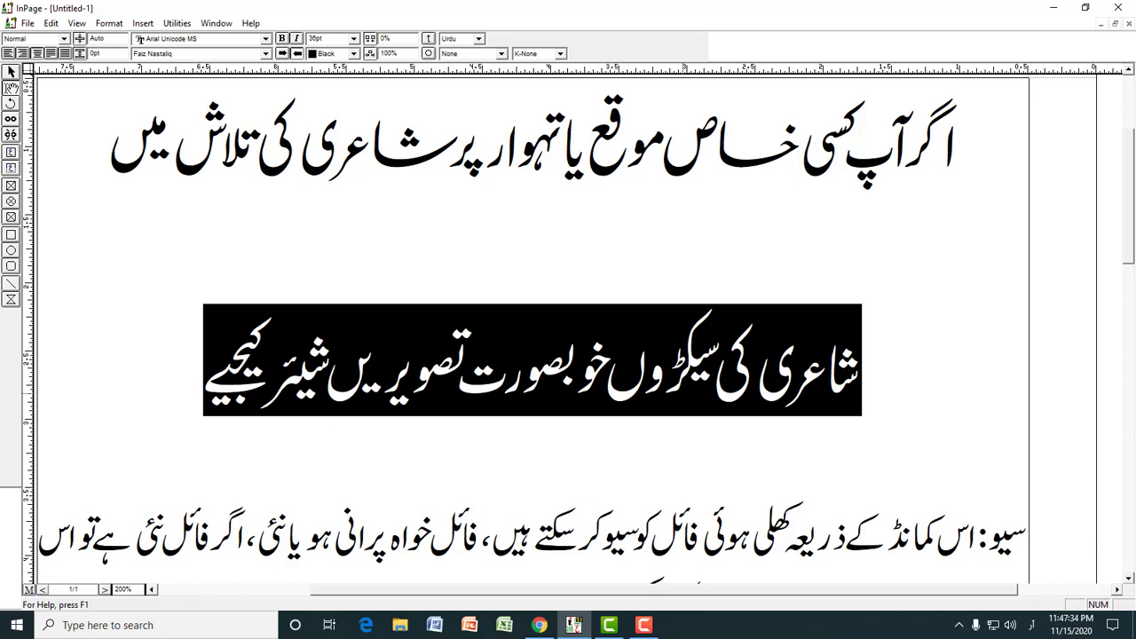
pyautogui.click(688, 390)
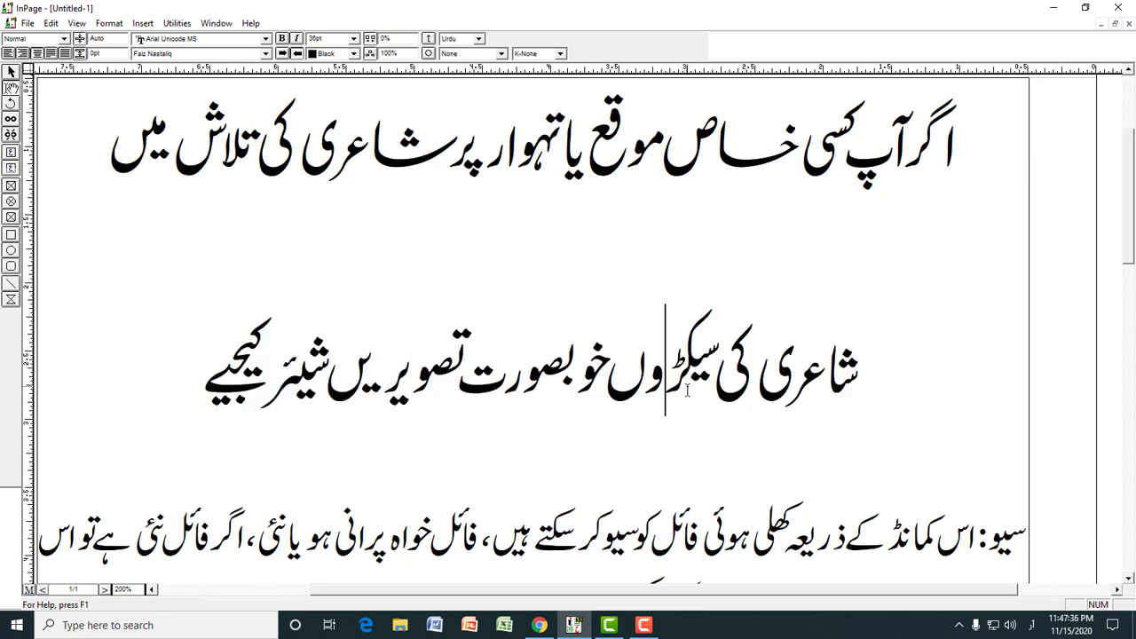
# - Apply the K-Always kashida option to the letters "شا" at the start of the pasted line's word شاعری
pyautogui.moveTo(454, 143); pyautogui.dragTo(391, 142)
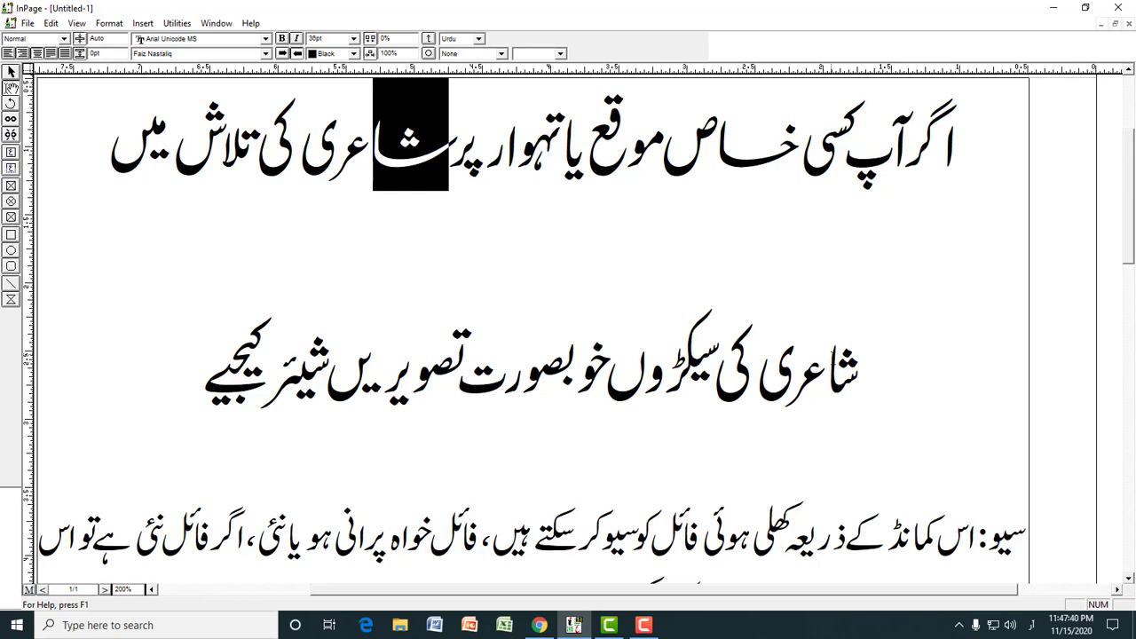
pyautogui.moveTo(831, 351); pyautogui.dragTo(848, 359)
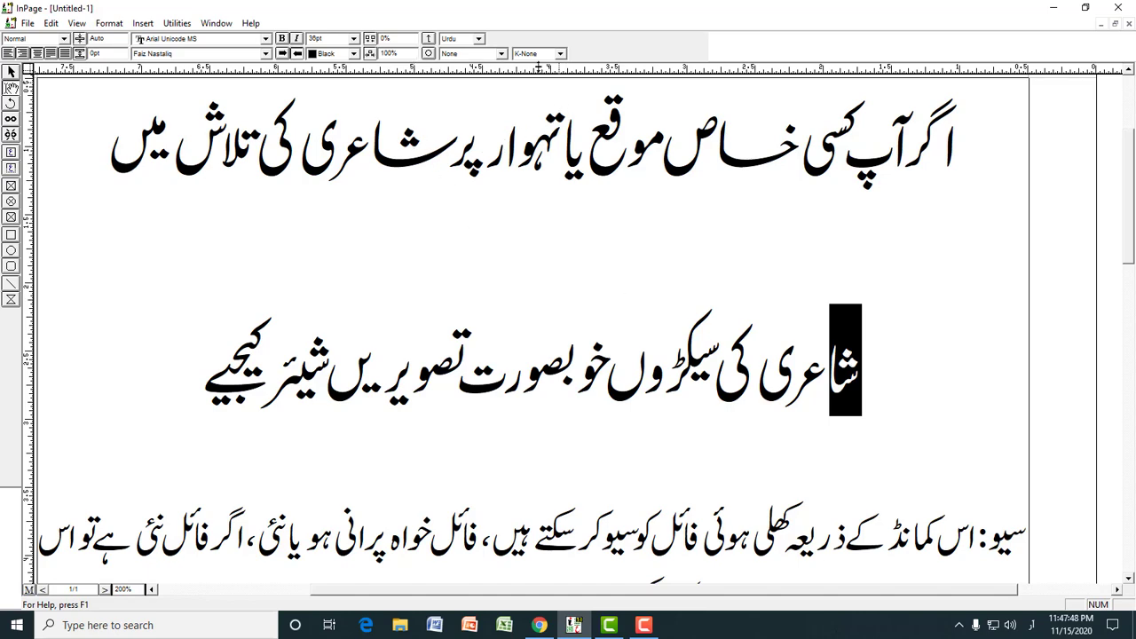
pyautogui.click(559, 53)
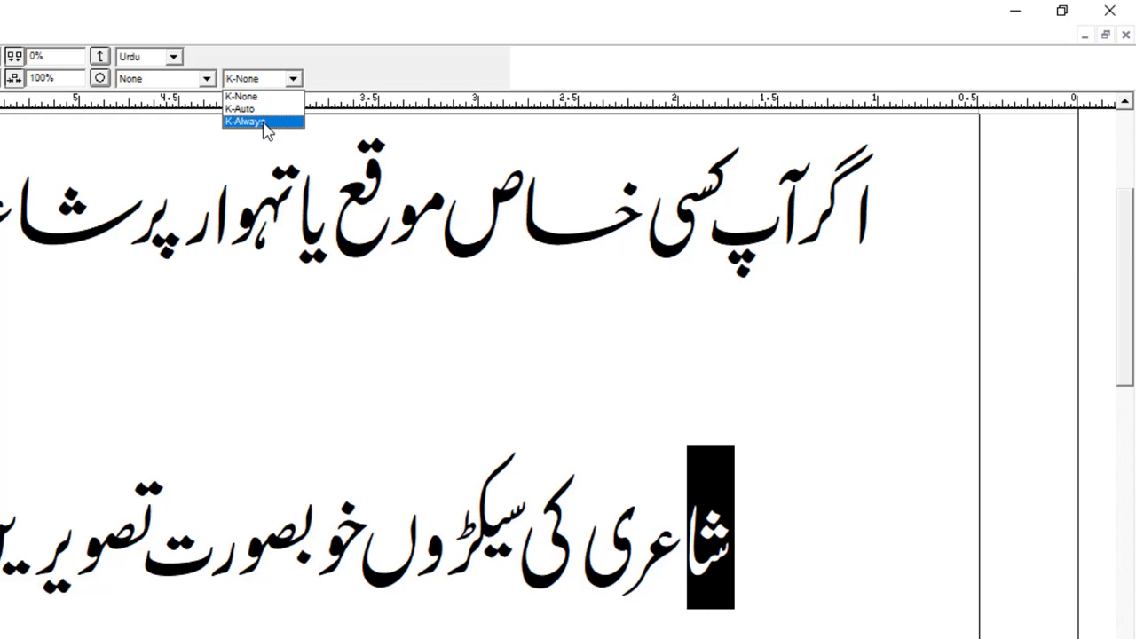
pyautogui.click(264, 123)
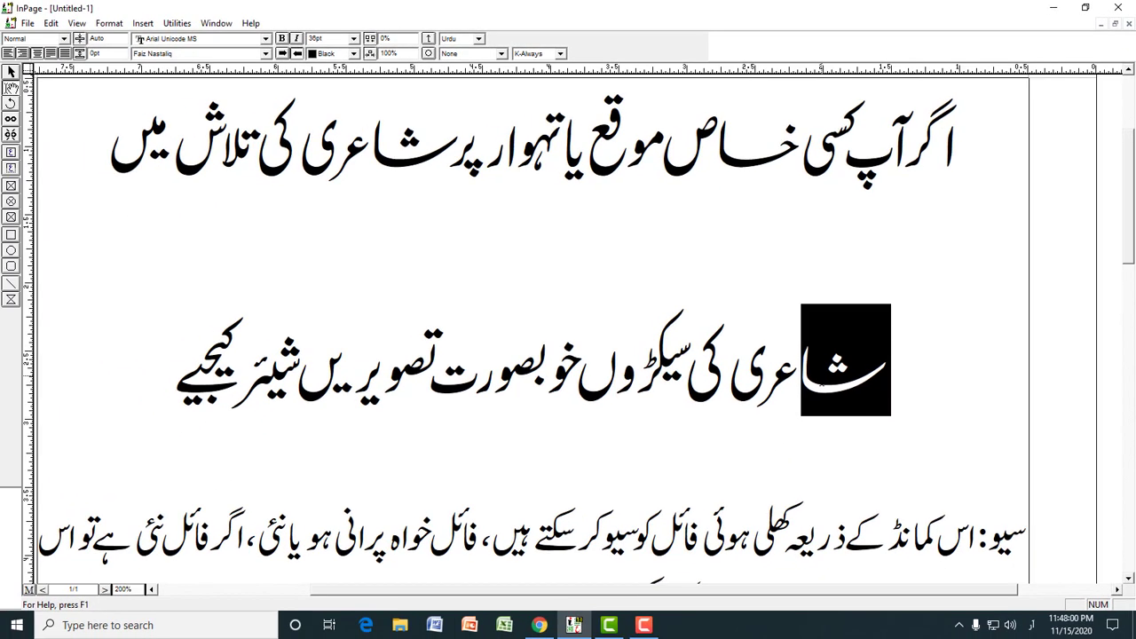
pyautogui.click(638, 377)
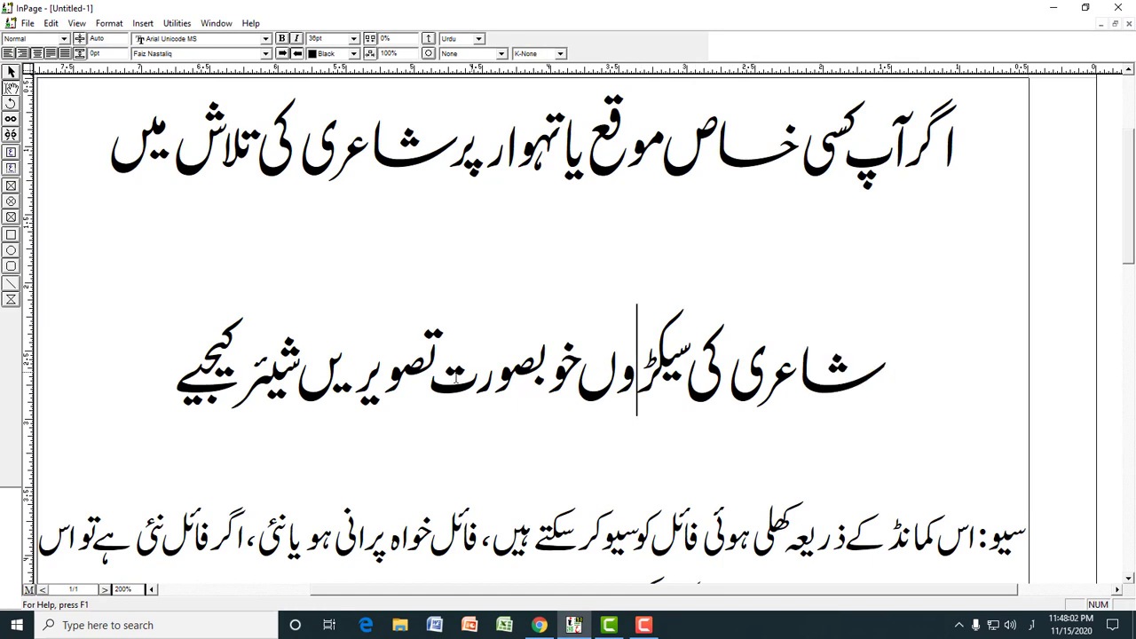
# - Apply the K-Always kashida option to the final letter "ت" of the word خوبصورت in the pasted line
pyautogui.click(476, 376)
pyautogui.moveTo(465, 378); pyautogui.dragTo(451, 372)
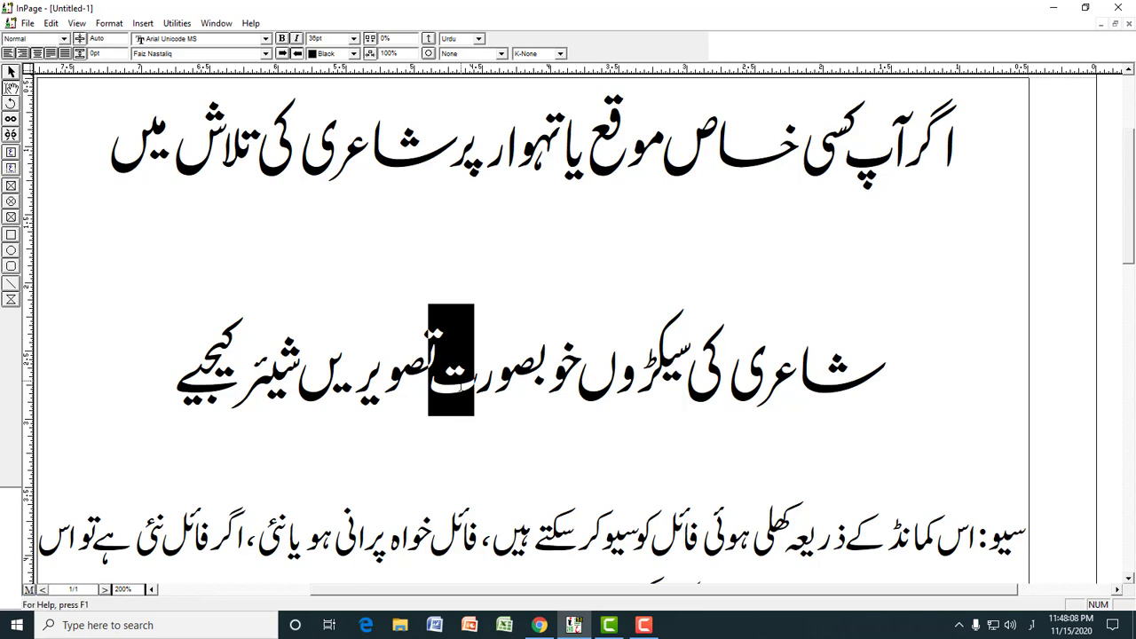
pyautogui.click(559, 55)
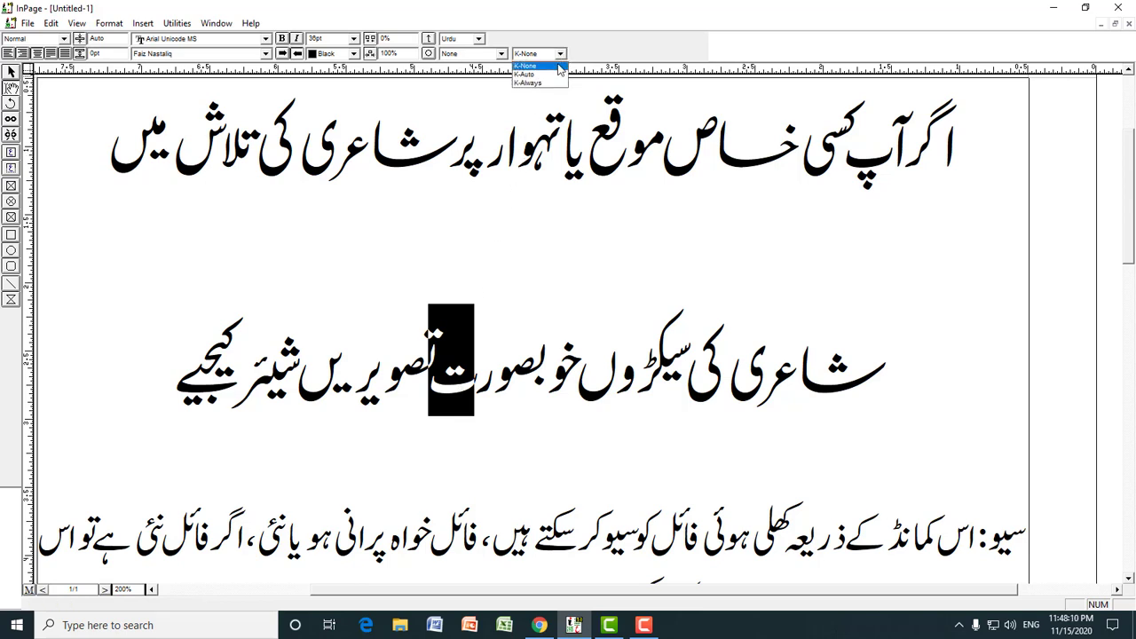
pyautogui.click(530, 82)
pyautogui.click(494, 377)
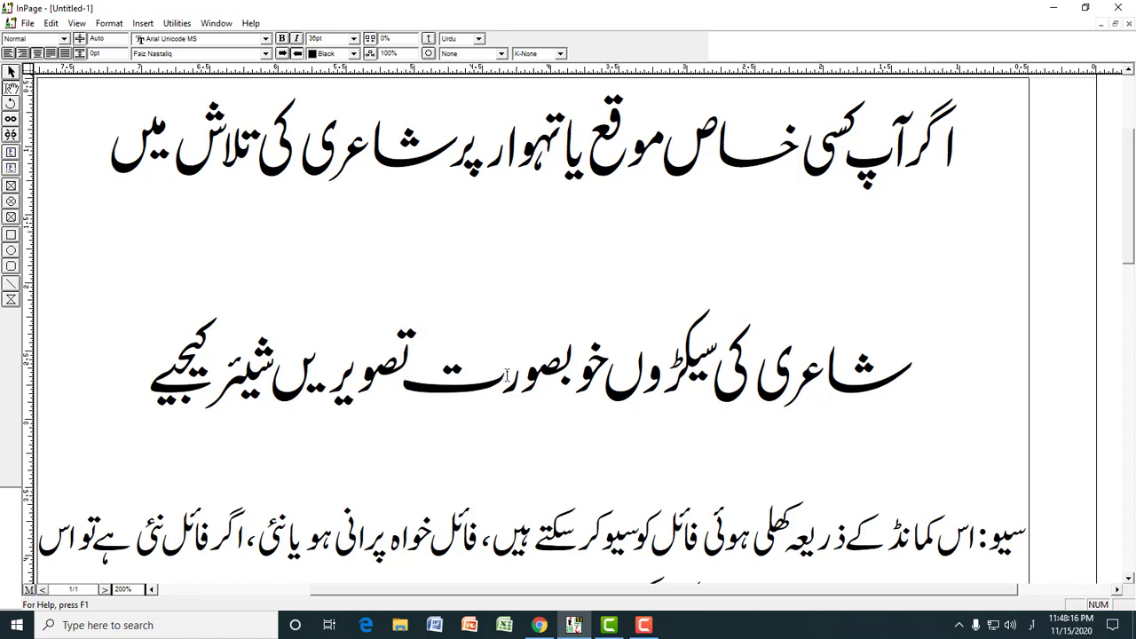
pyautogui.click(941, 354)
pyautogui.moveTo(917, 359); pyautogui.dragTo(92, 360)
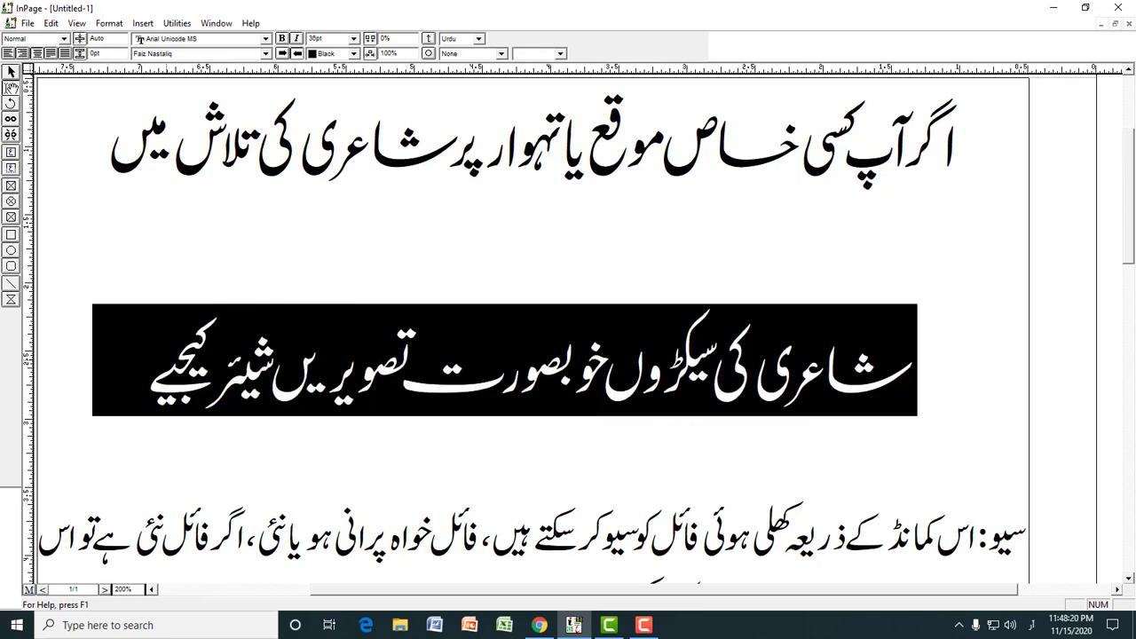
pyautogui.click(169, 366)
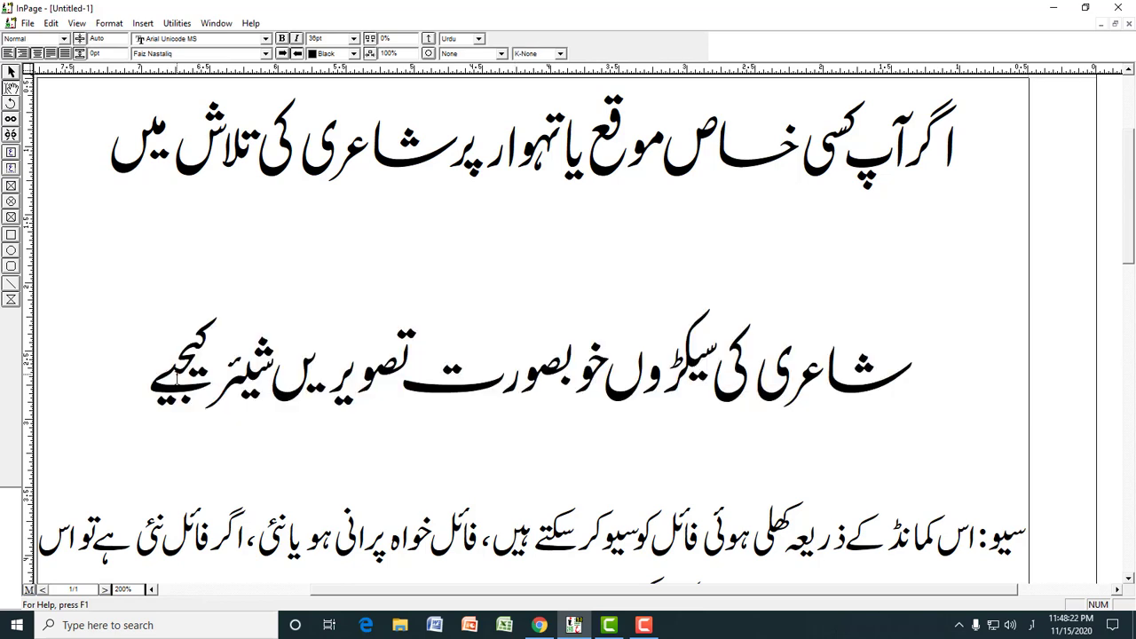
# - Place the cursor in the blank line above the pasted line, and open the Symbols document at its "Symbols from all fonts" section at 200% zoom
pyautogui.click(413, 272)
pyautogui.click(177, 24)
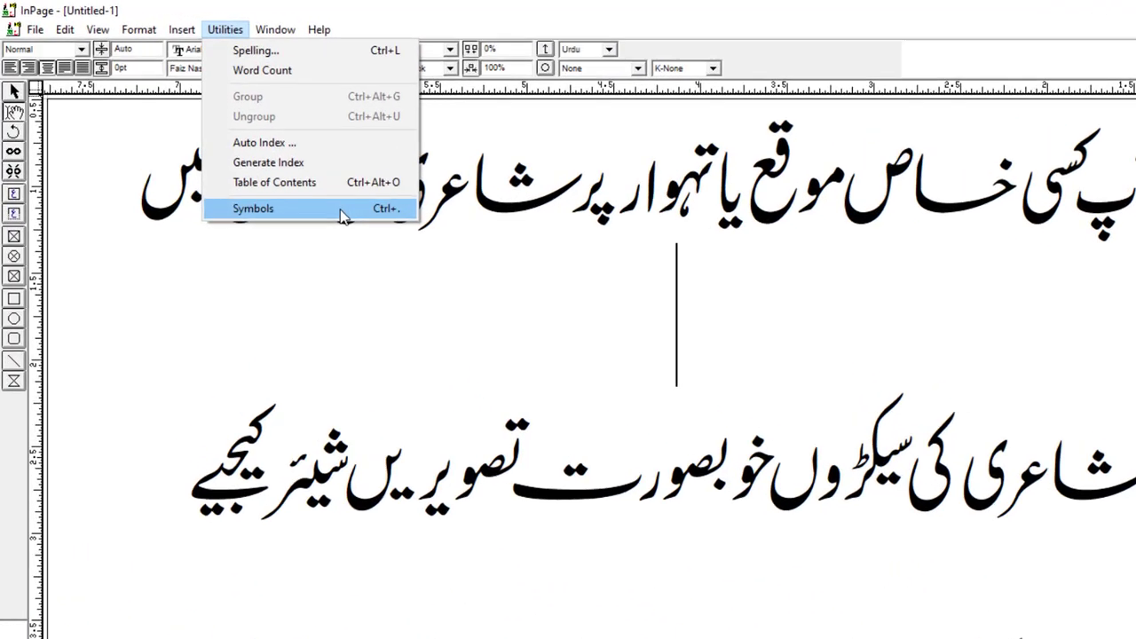
pyautogui.click(404, 247)
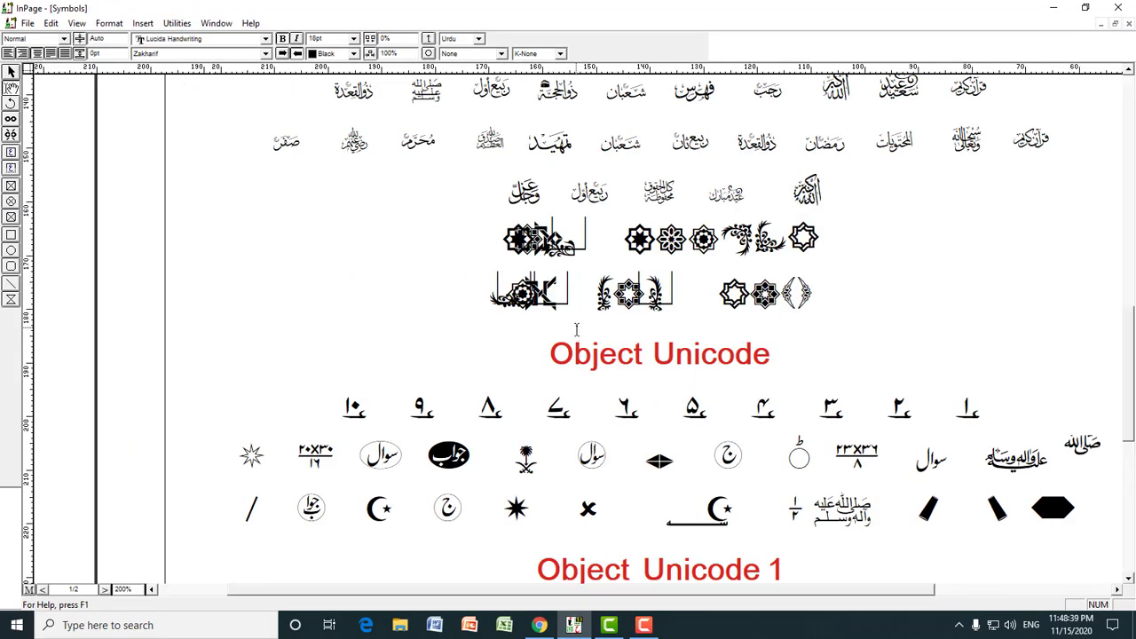
pyautogui.hotkey('ctrl', '1')
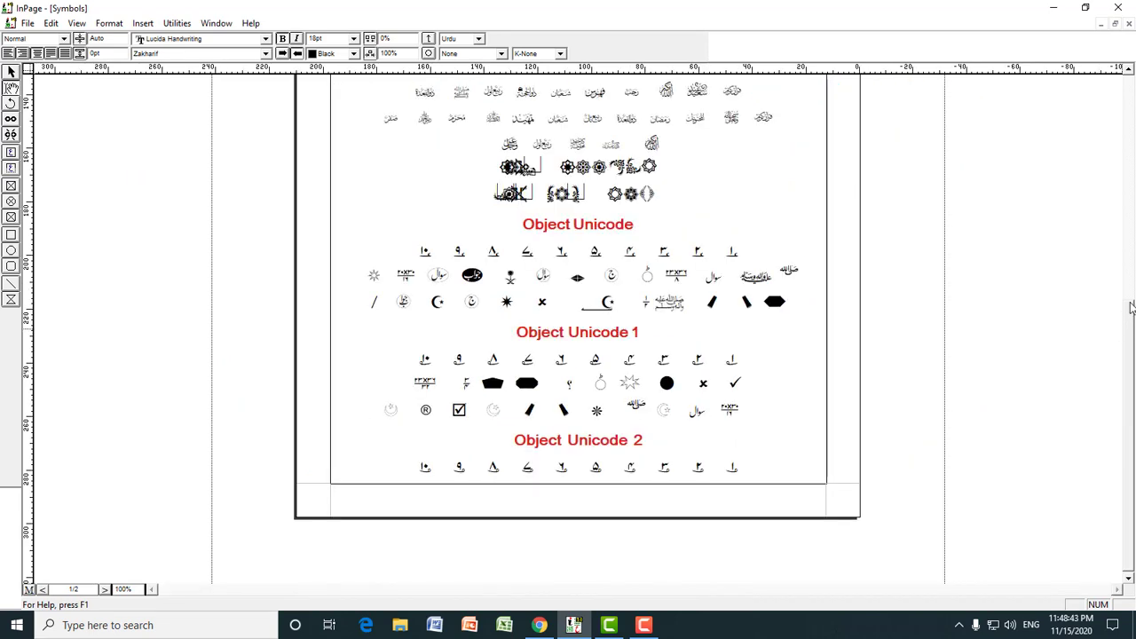
pyautogui.moveTo(1133, 309); pyautogui.dragTo(1133, 163)
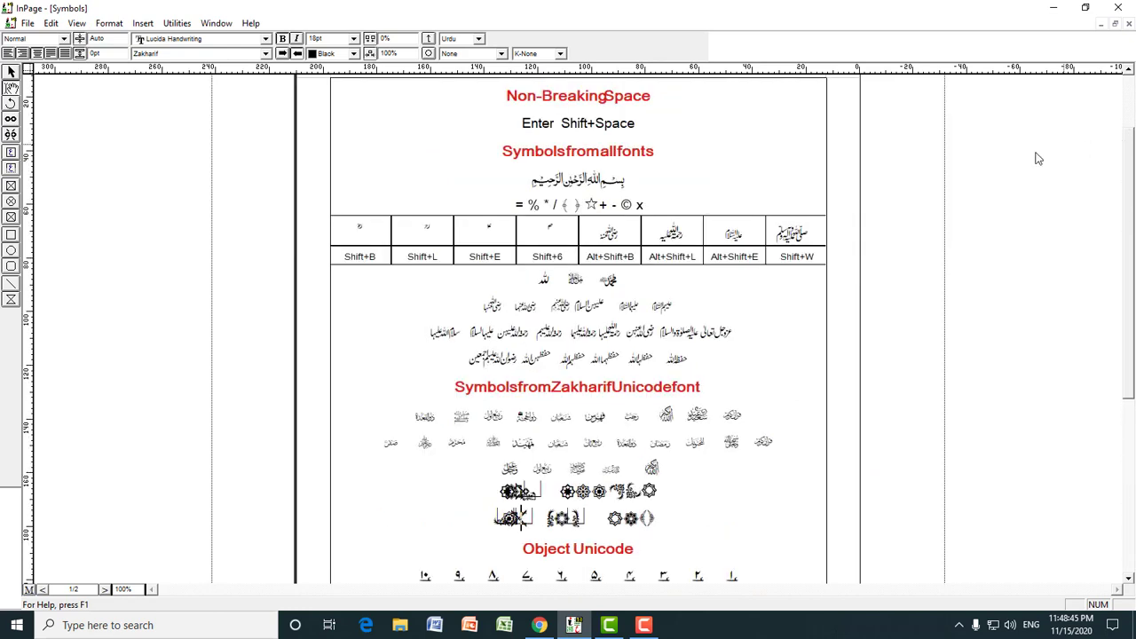
pyautogui.click(680, 156)
pyautogui.hotkey('ctrl', '2')
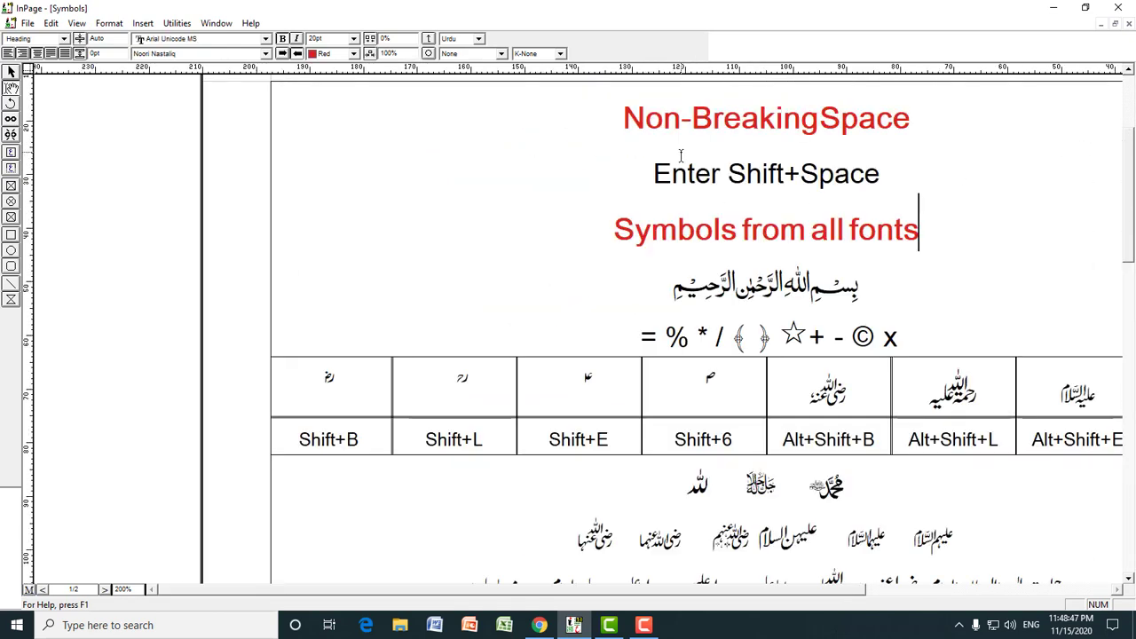
# - Examine the Bismillah symbol and the table of honorific symbols with its row of keyboard shortcuts
pyautogui.moveTo(867, 289); pyautogui.dragTo(650, 289)
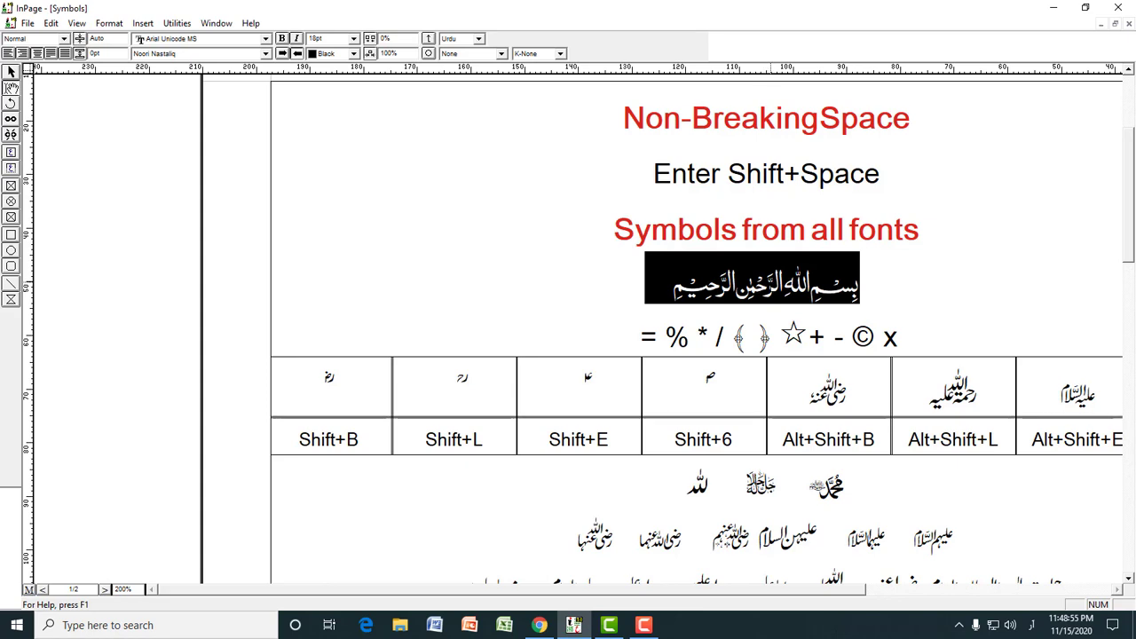
pyautogui.click(766, 284)
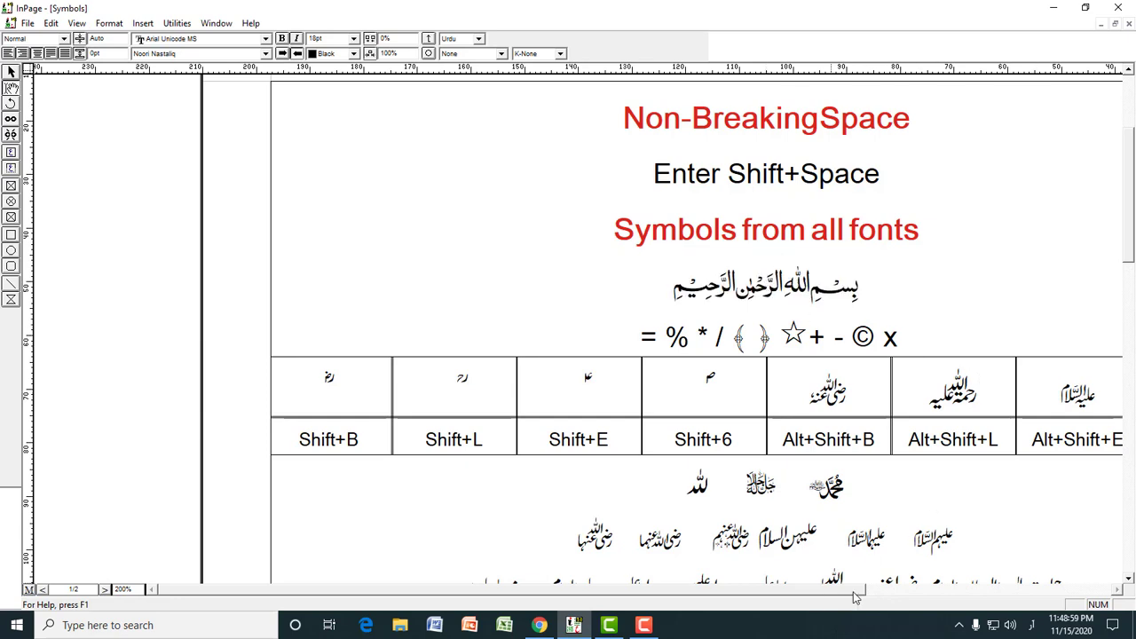
pyautogui.moveTo(857, 592); pyautogui.dragTo(1036, 592)
pyautogui.doubleClick(972, 388)
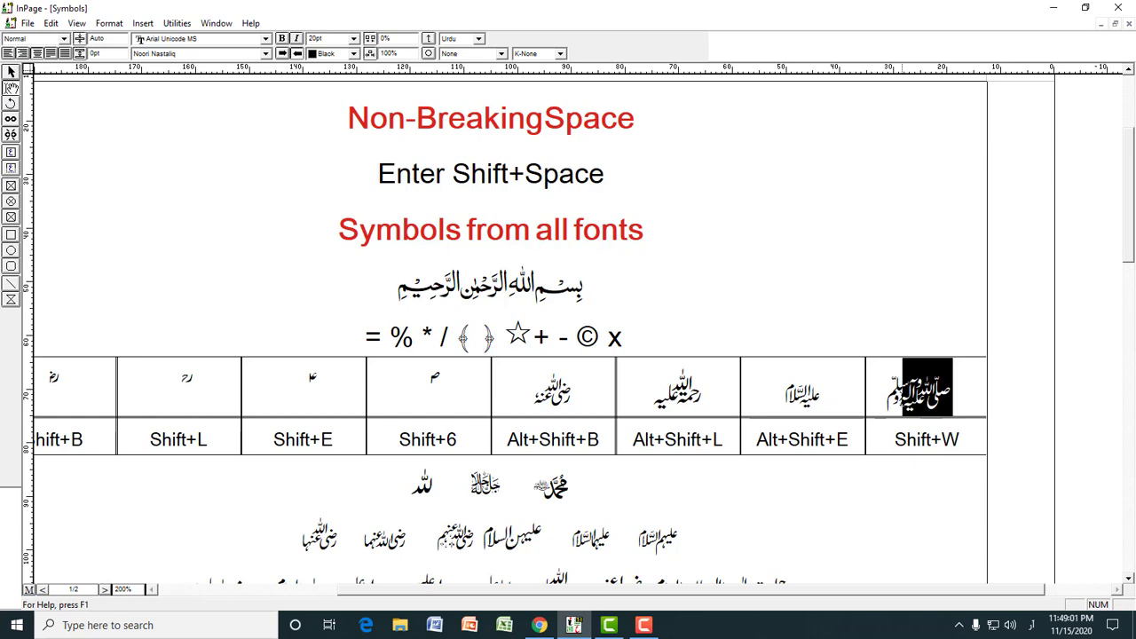
pyautogui.click(462, 380)
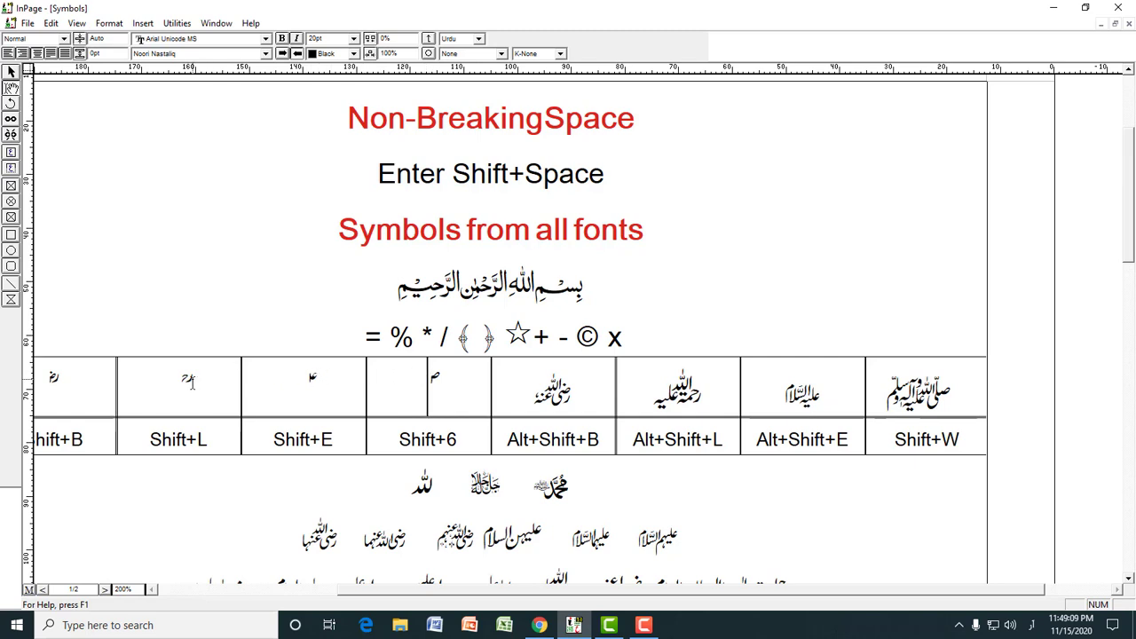
pyautogui.click(934, 438)
pyautogui.moveTo(935, 438); pyautogui.dragTo(204, 439)
pyautogui.moveTo(102, 435); pyautogui.dragTo(94, 437)
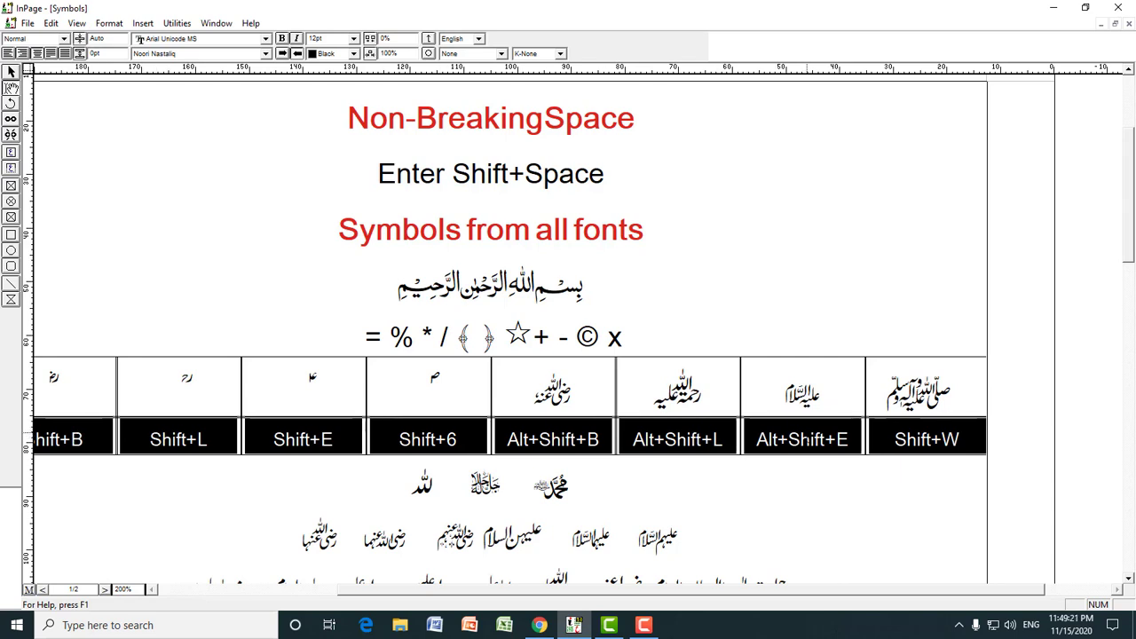
# - Examine the symbols below the shortcut table, the Zakharif Unicode font symbols and the Object Unicode sets
pyautogui.moveTo(1128, 227); pyautogui.dragTo(1128, 296)
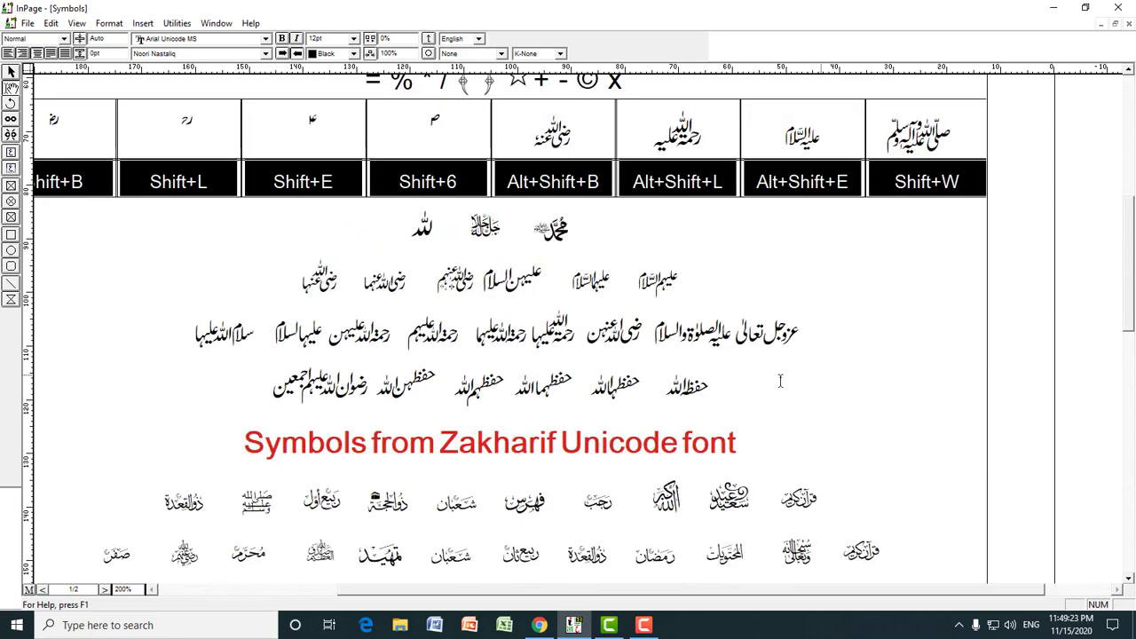
pyautogui.moveTo(582, 235); pyautogui.dragTo(411, 233)
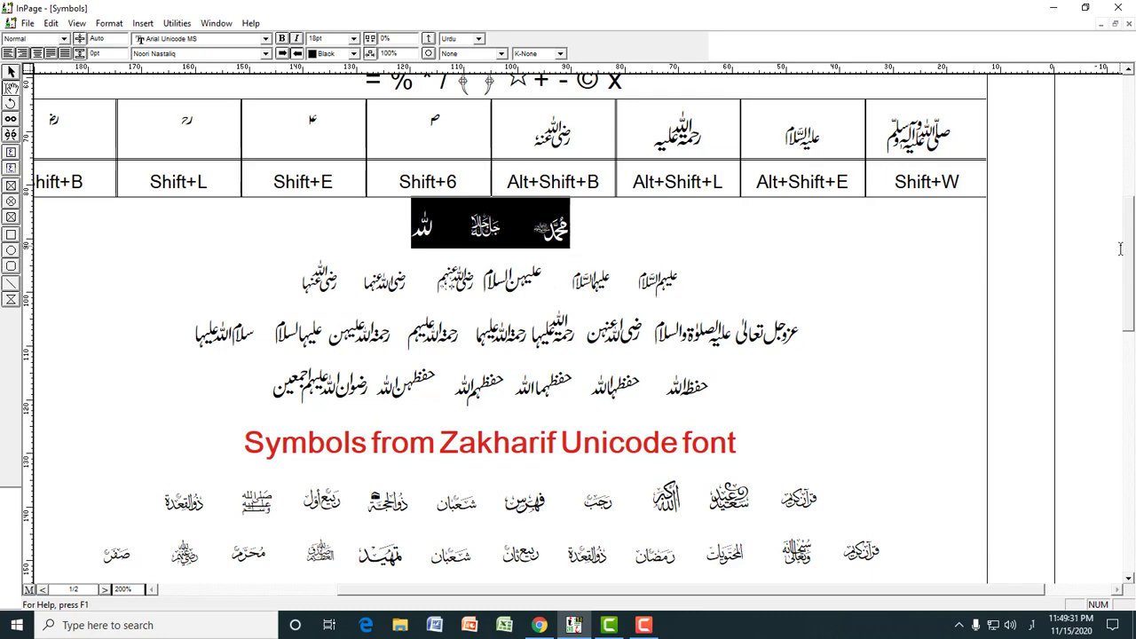
pyautogui.moveTo(1131, 272); pyautogui.dragTo(1092, 333)
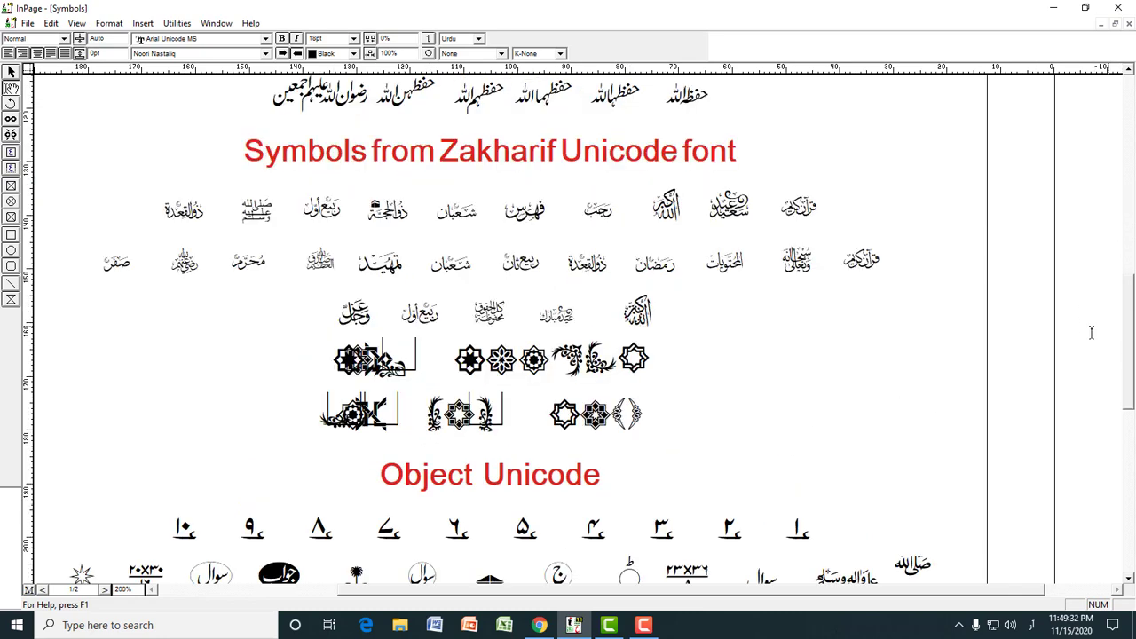
pyautogui.click(820, 213)
pyautogui.hotkey('shift', 'Left')
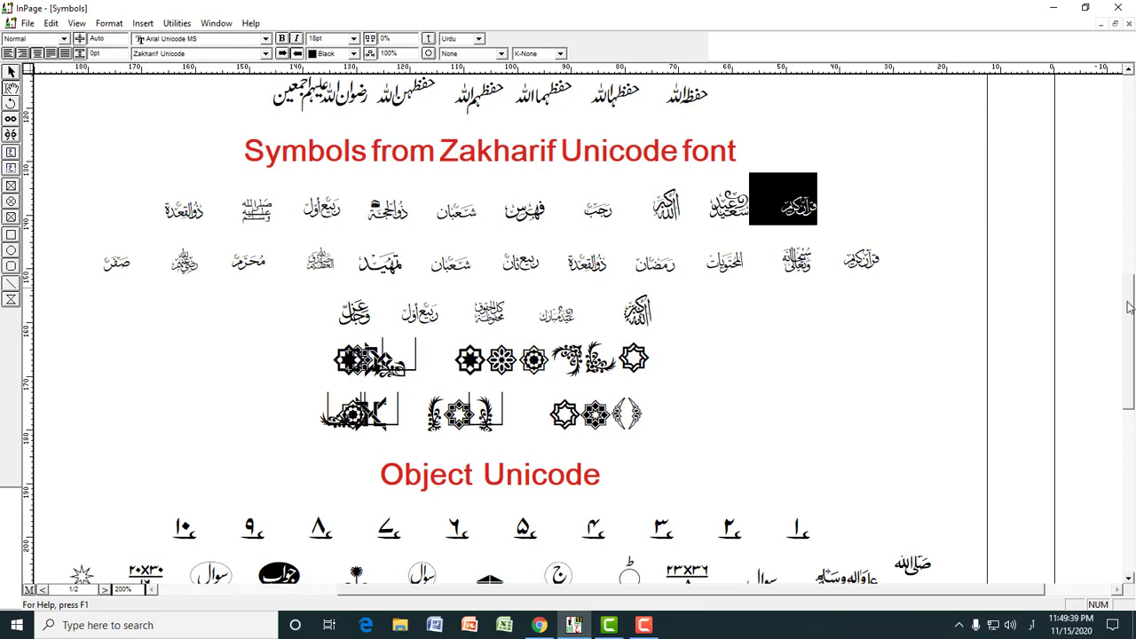
pyautogui.moveTo(1129, 302); pyautogui.dragTo(1128, 382)
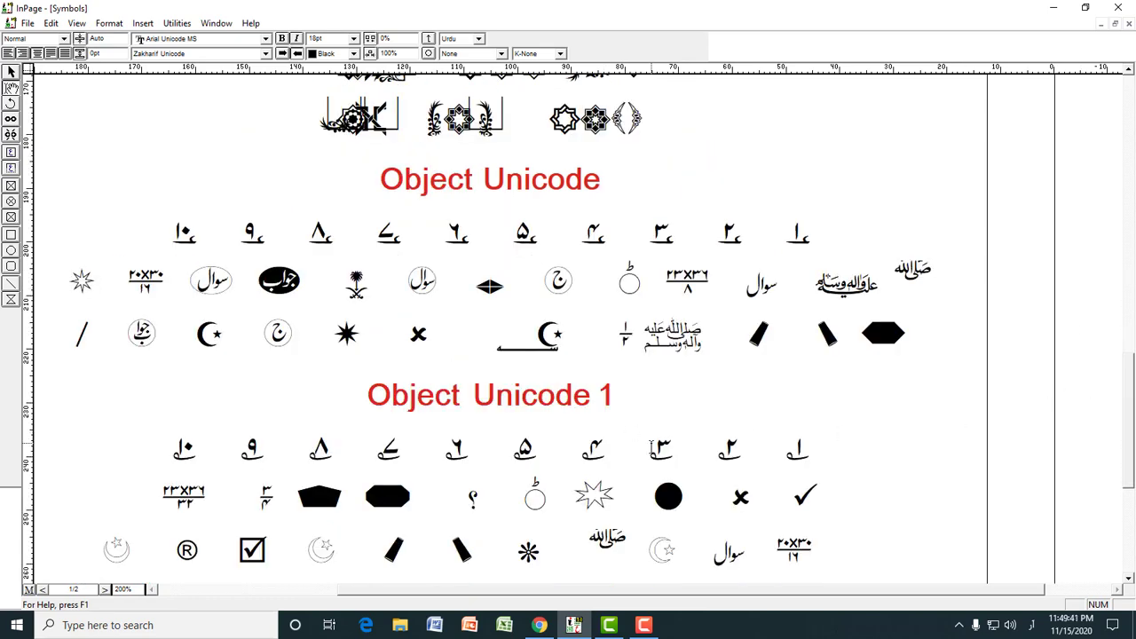
# - Go to the second page of the Symbols document and view its Urdu Symbol section at 200% zoom
pyautogui.hotkey('ctrl', '5')
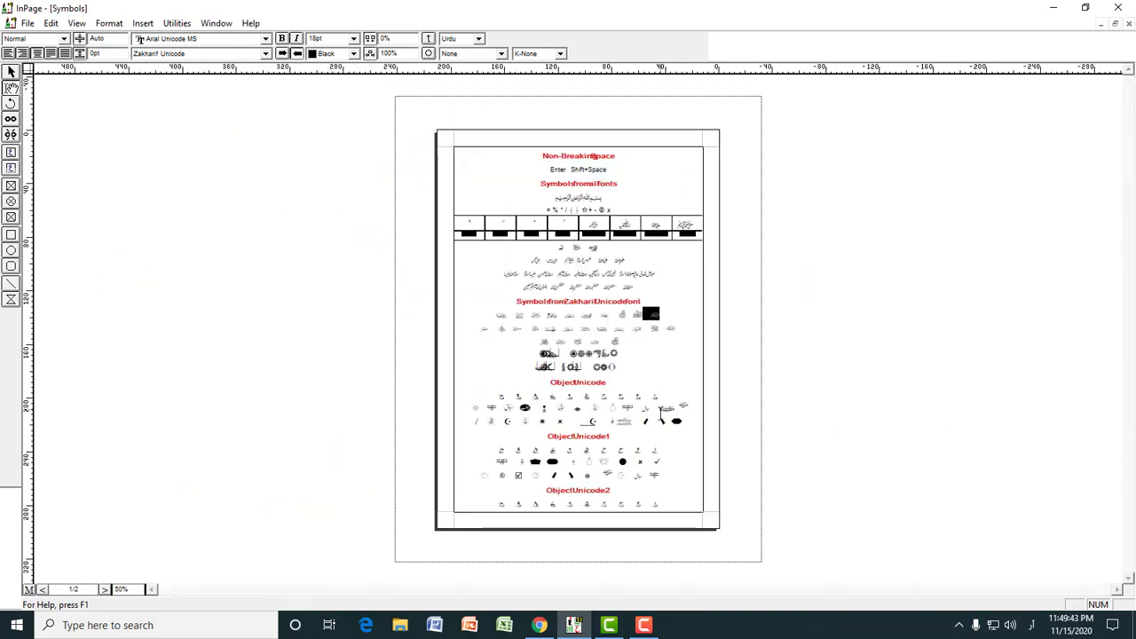
pyautogui.press('pagedown')
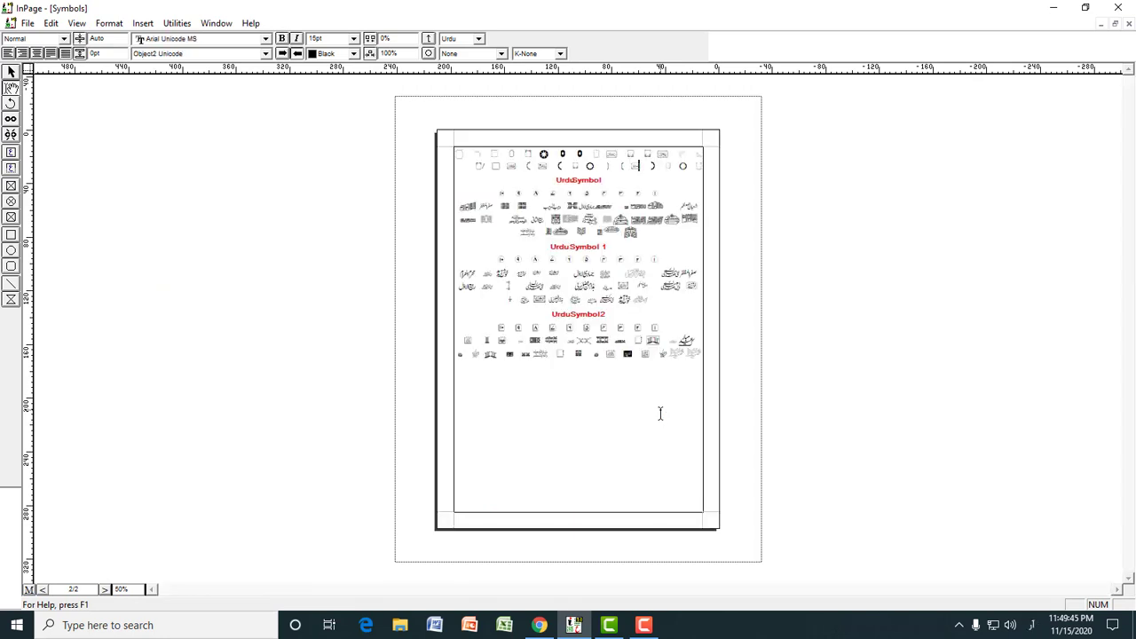
pyautogui.hotkey('ctrl', '2')
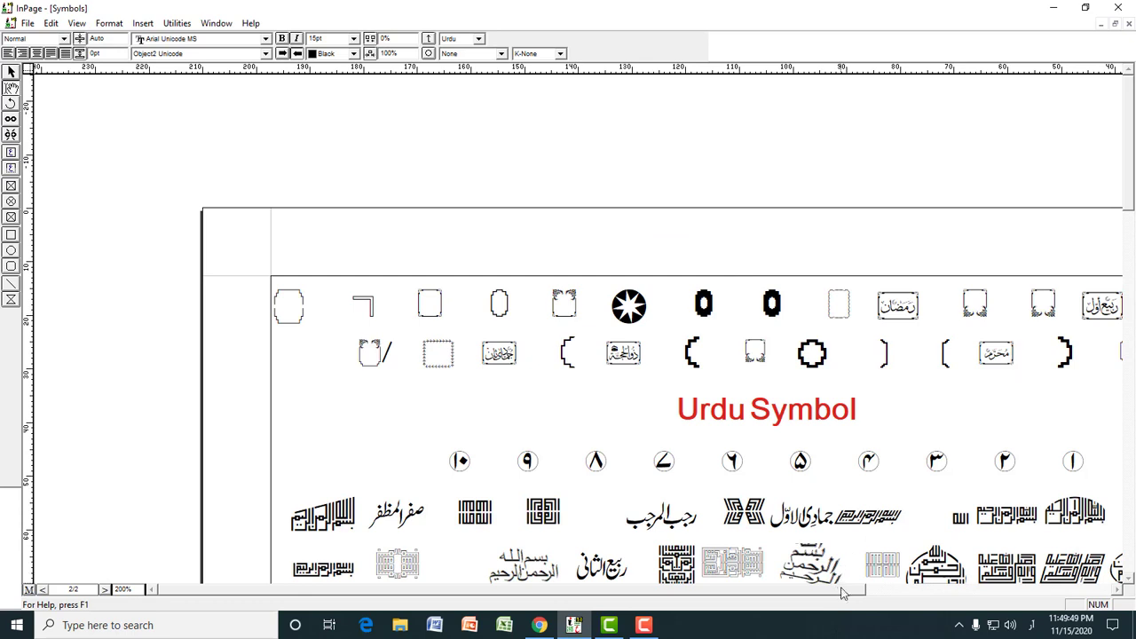
pyautogui.moveTo(843, 590); pyautogui.dragTo(914, 591)
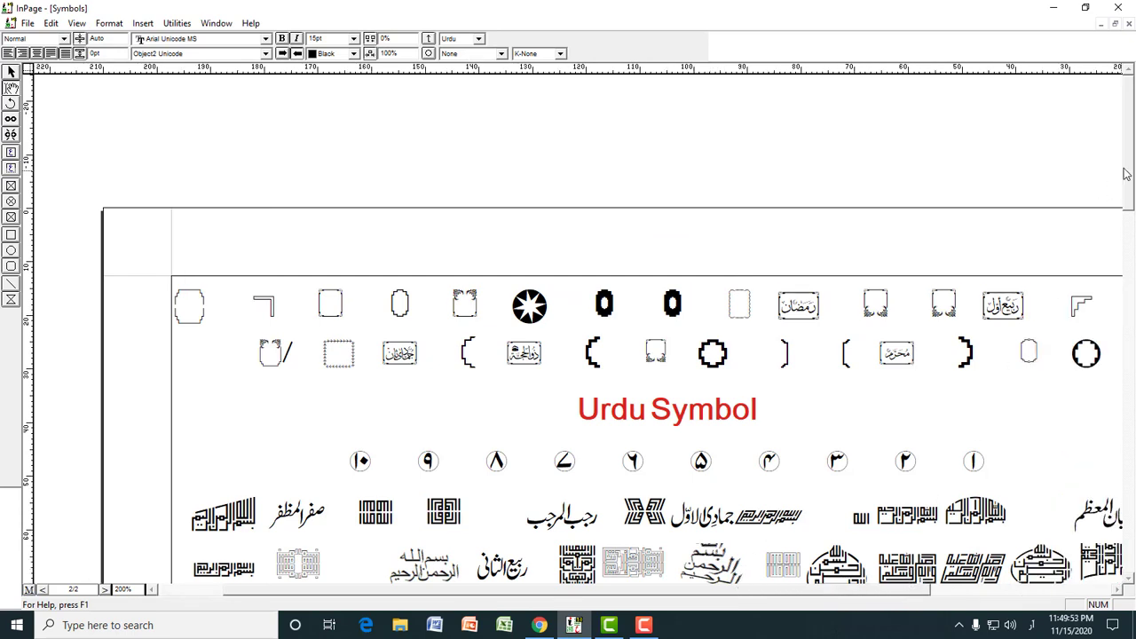
pyautogui.moveTo(1129, 173); pyautogui.dragTo(1131, 229)
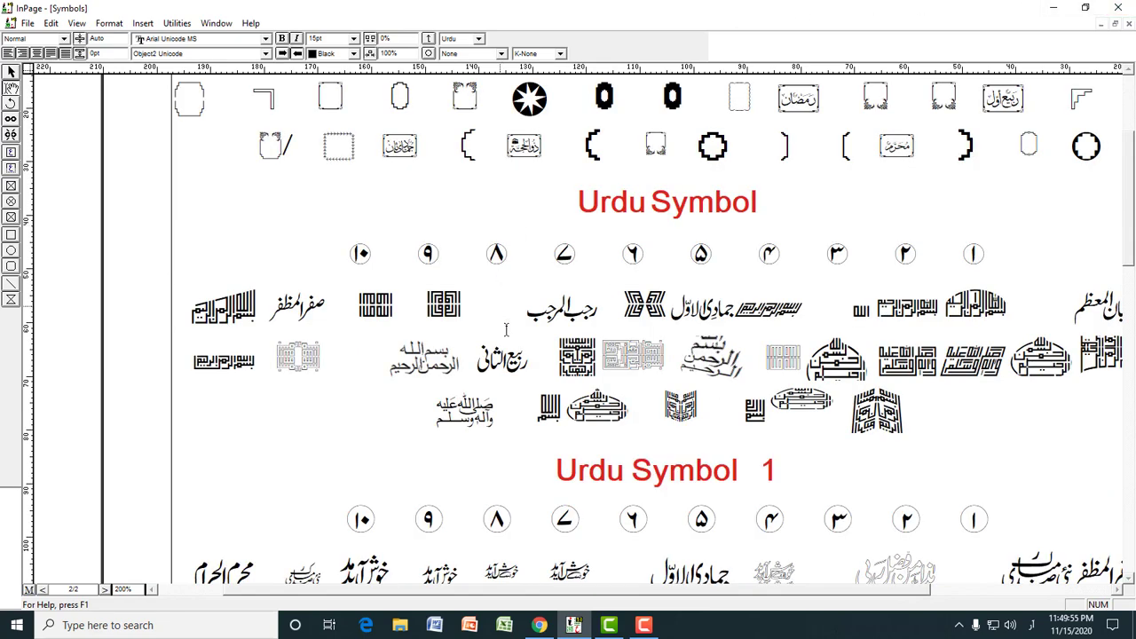
pyautogui.moveTo(690, 594); pyautogui.dragTo(789, 594)
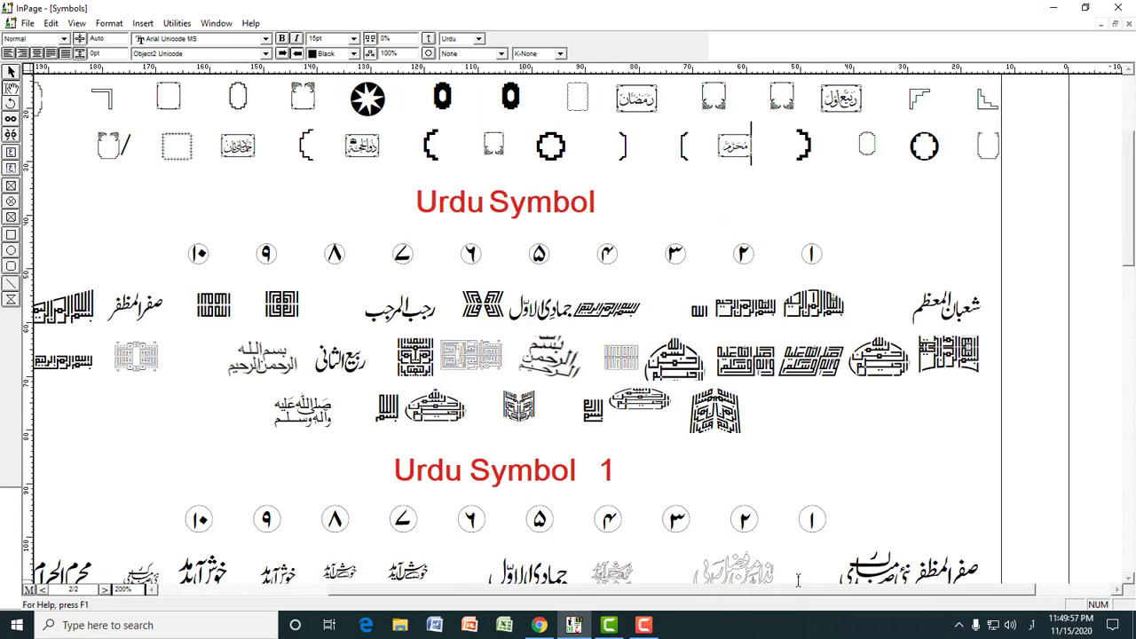
# - Examine the Urdu Symbol designs and the Urdu Symbol 1 and 2 sets, and return to the Untitled-1 document
pyautogui.doubleClick(847, 308)
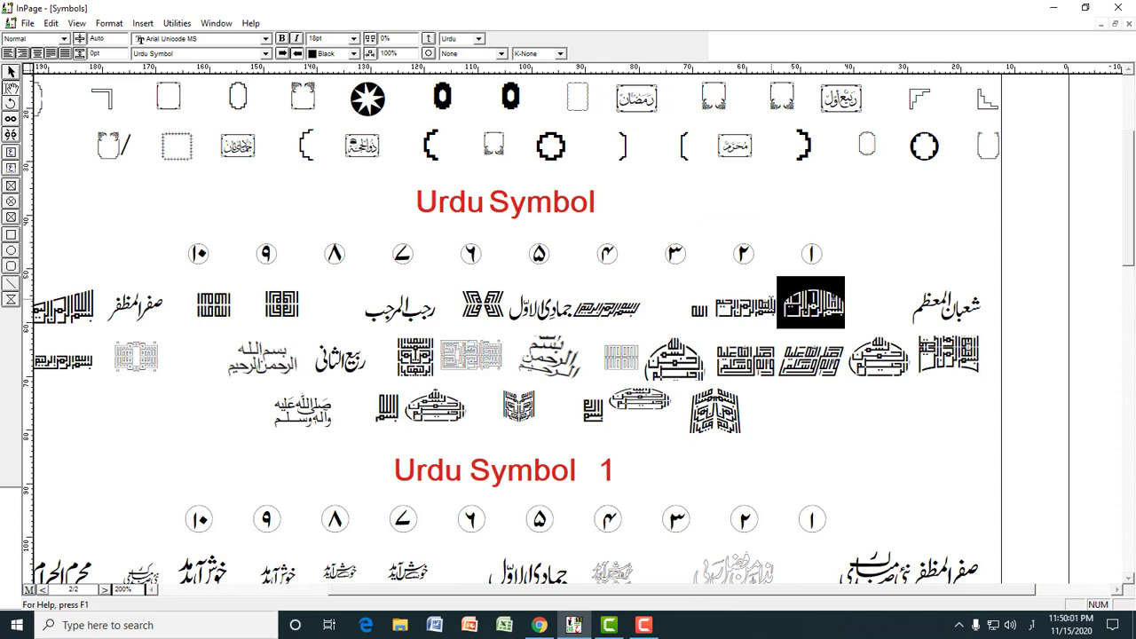
pyautogui.moveTo(751, 304); pyautogui.dragTo(700, 305)
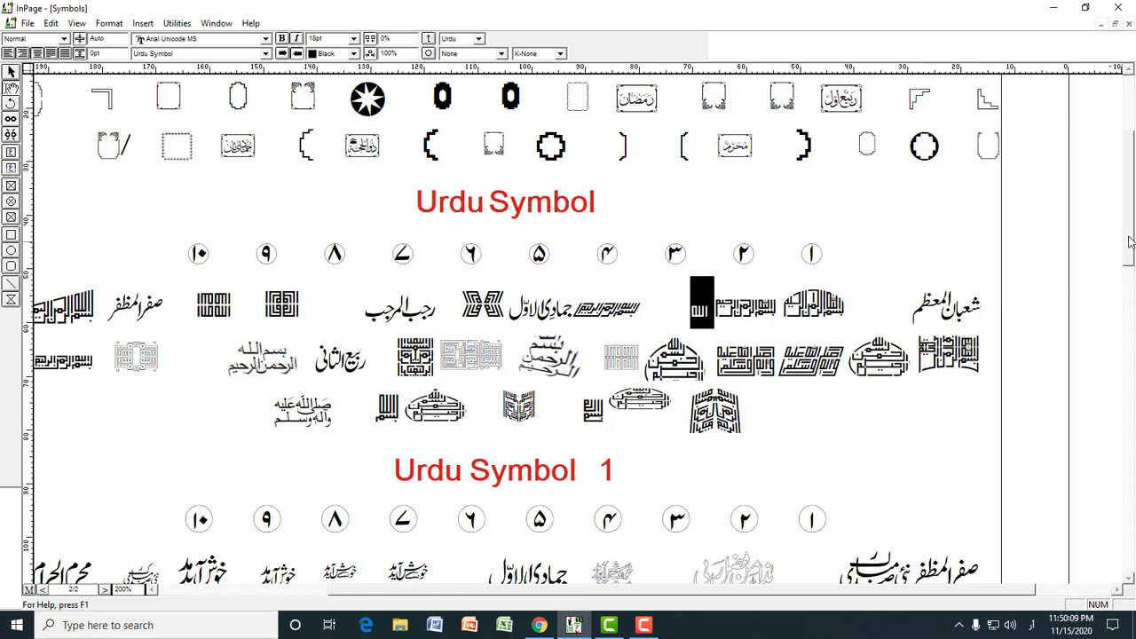
pyautogui.moveTo(1128, 241); pyautogui.dragTo(1130, 331)
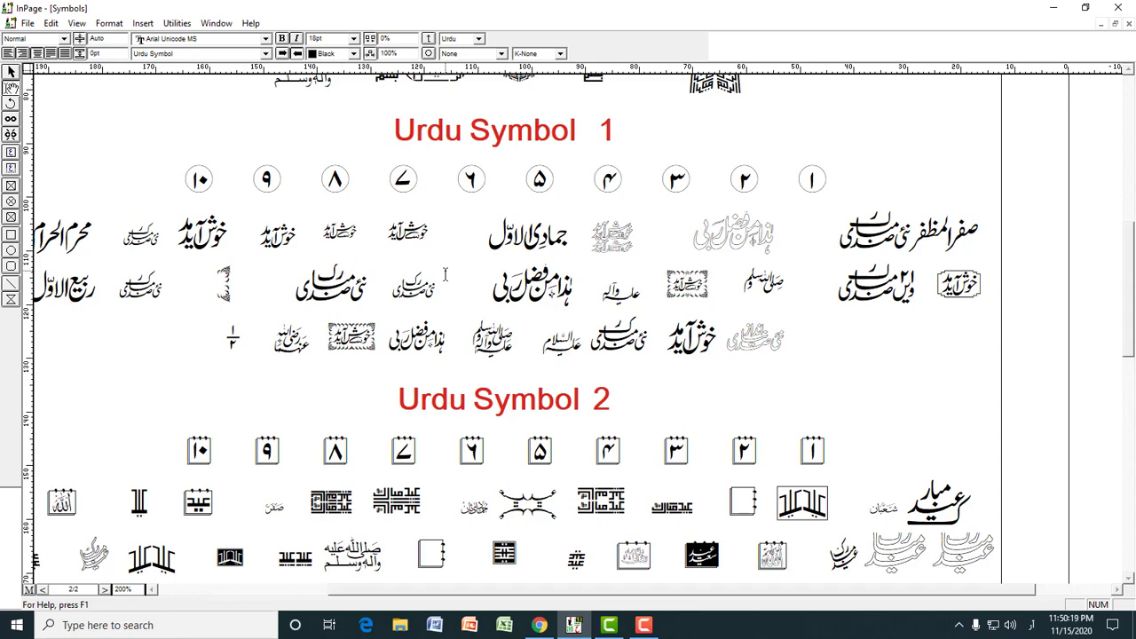
pyautogui.hotkey('ctrl', 'Tab')
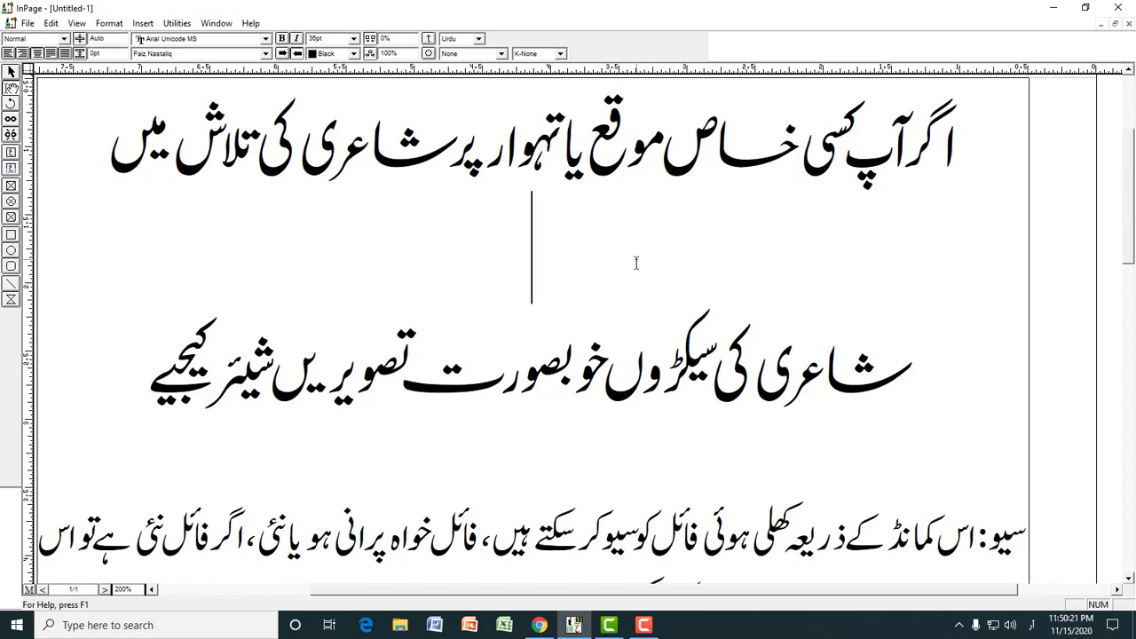